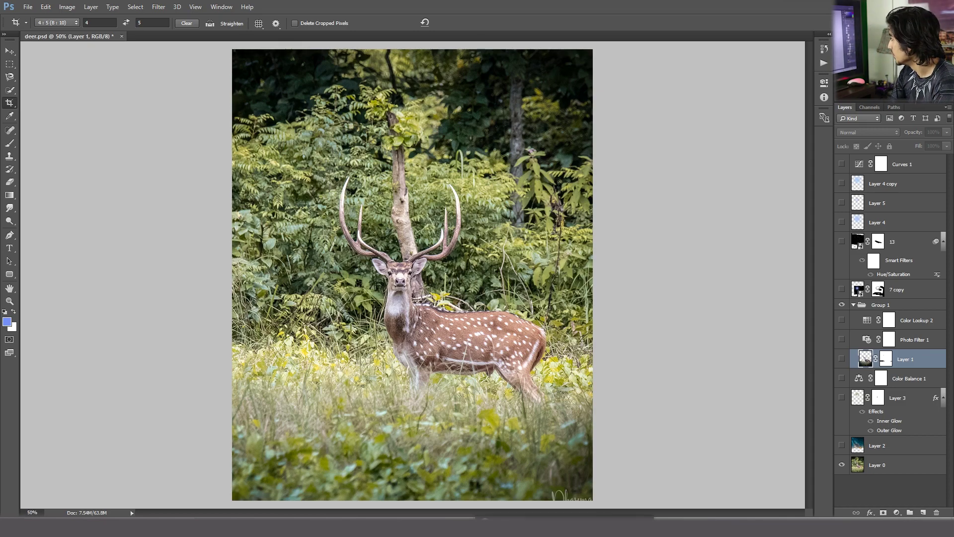
Make Layer 0 with the original deer photo active and choose the Quick Selection Tool
{"action": "left_click", "coordinate": [873, 468]}
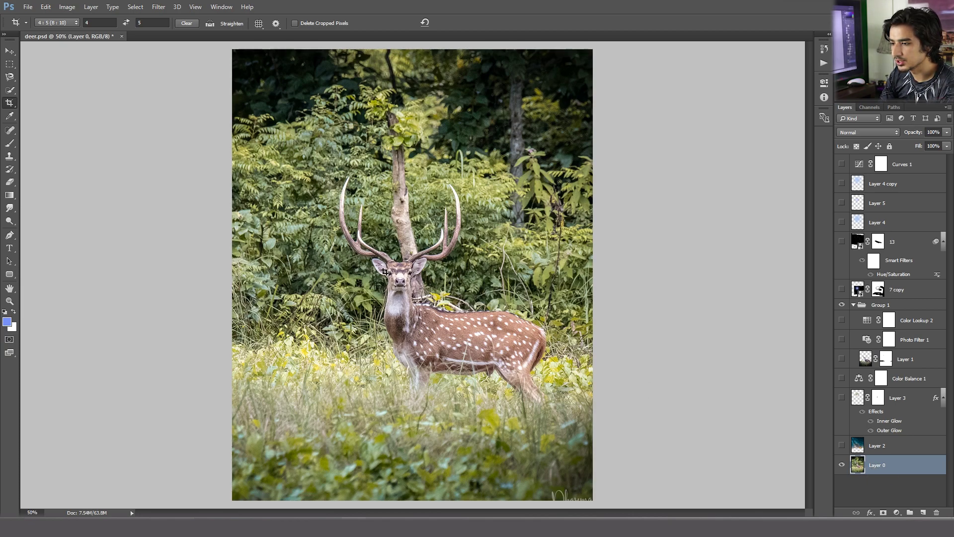
{"action": "left_click", "coordinate": [13, 91]}
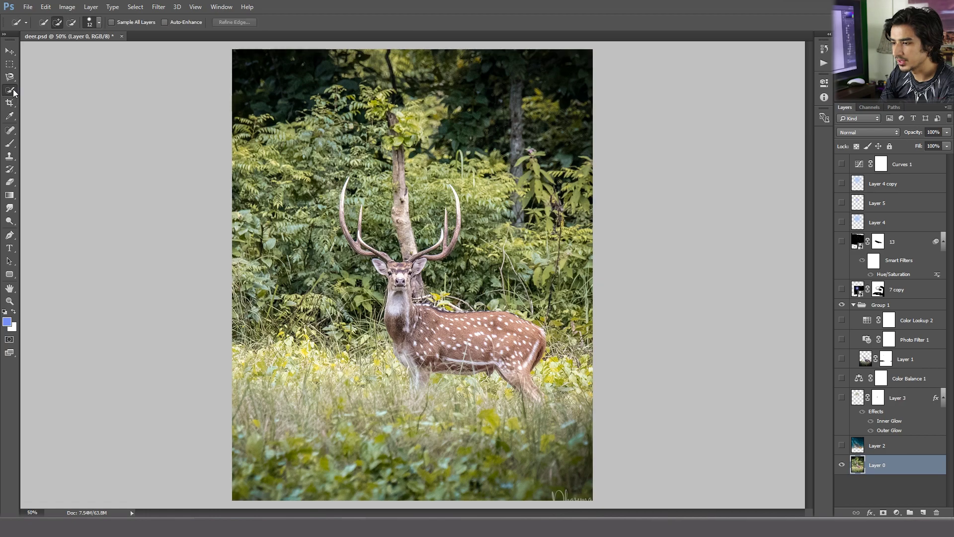
{"action": "left_click", "coordinate": [13, 91]}
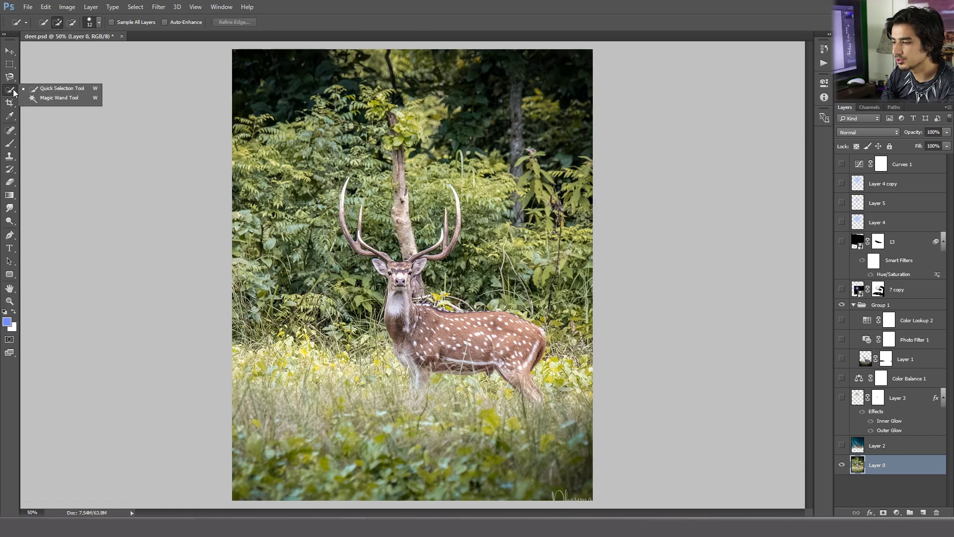
{"action": "left_click", "coordinate": [51, 90]}
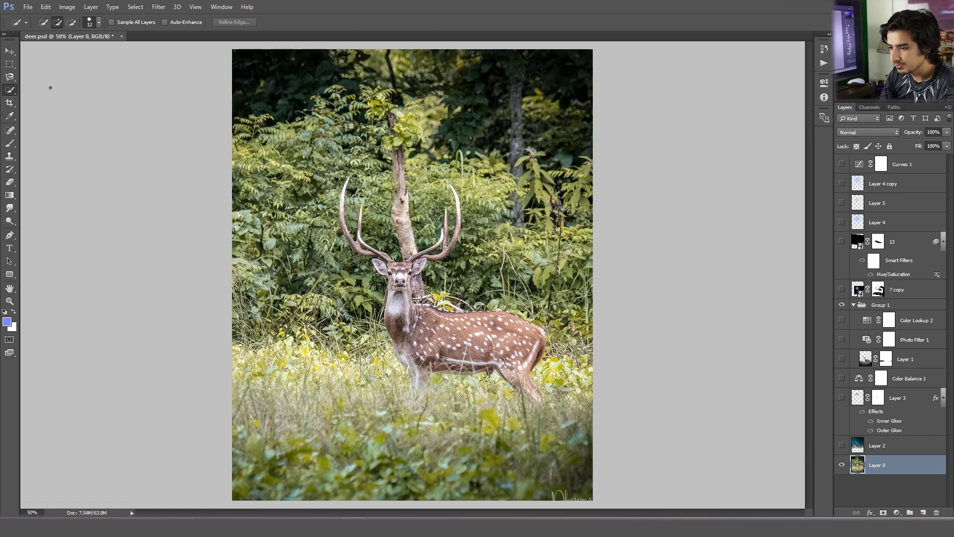
Try to trace the deer's back with the Magnetic Lasso Tool and clear the resulting selection
{"action": "left_click", "coordinate": [12, 79]}
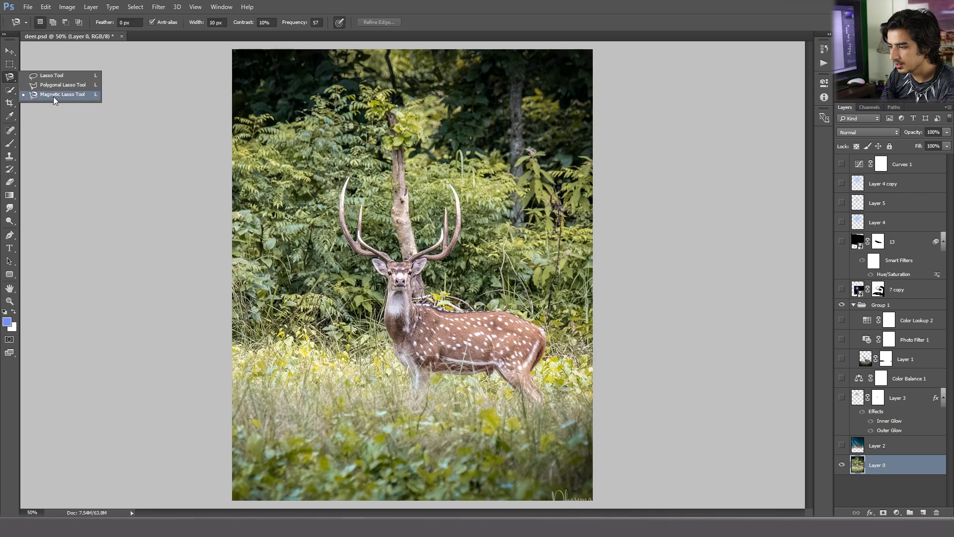
{"action": "left_click", "coordinate": [53, 97]}
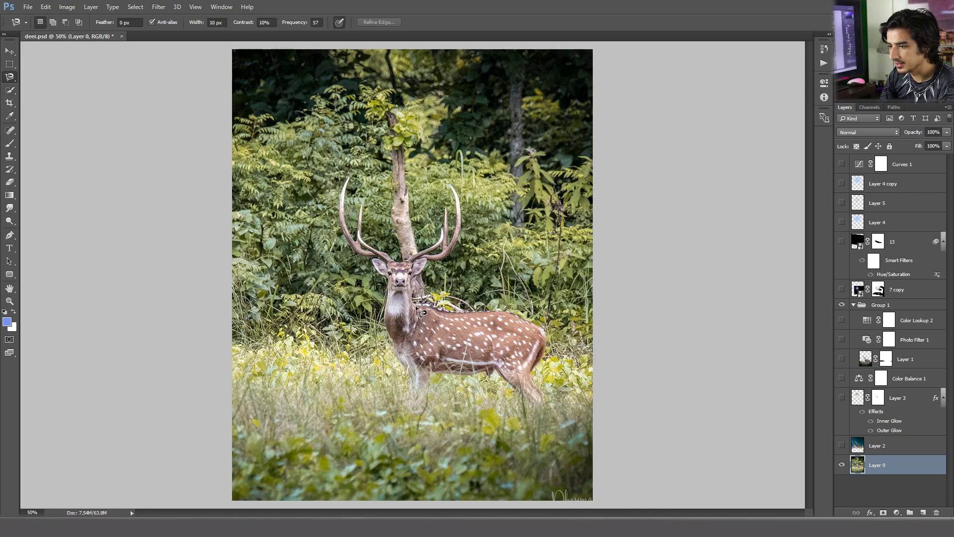
{"action": "left_click", "coordinate": [9, 301]}
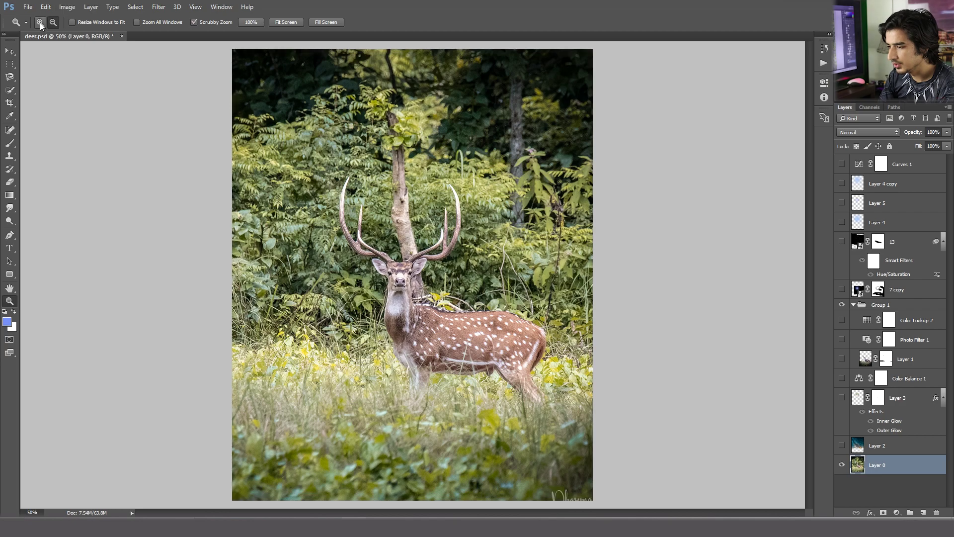
{"action": "left_click", "coordinate": [465, 331]}
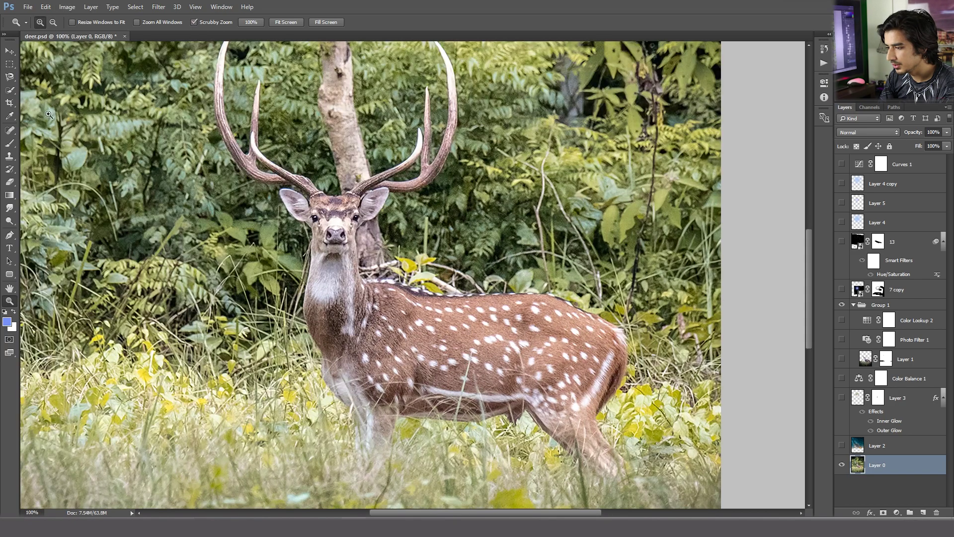
{"action": "left_click", "coordinate": [11, 79]}
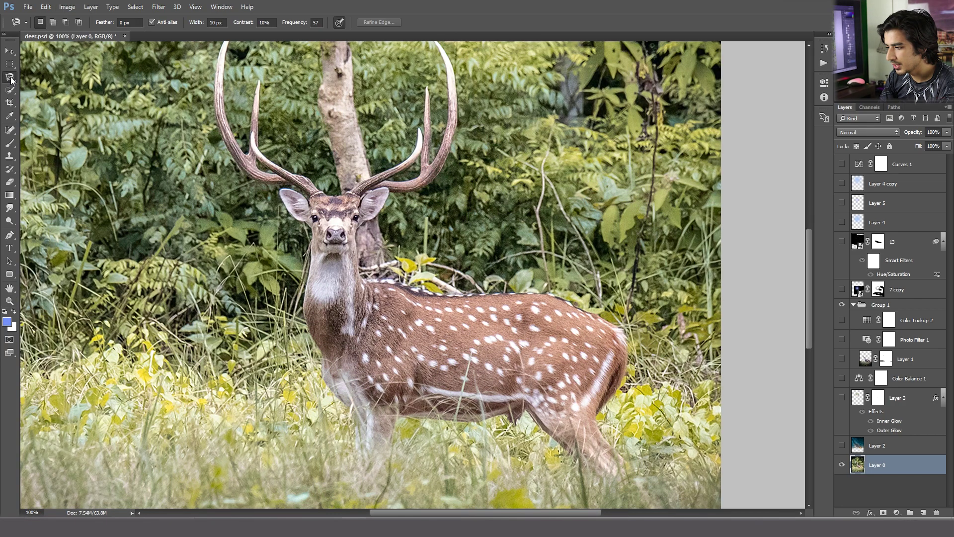
{"action": "left_click", "coordinate": [368, 279]}
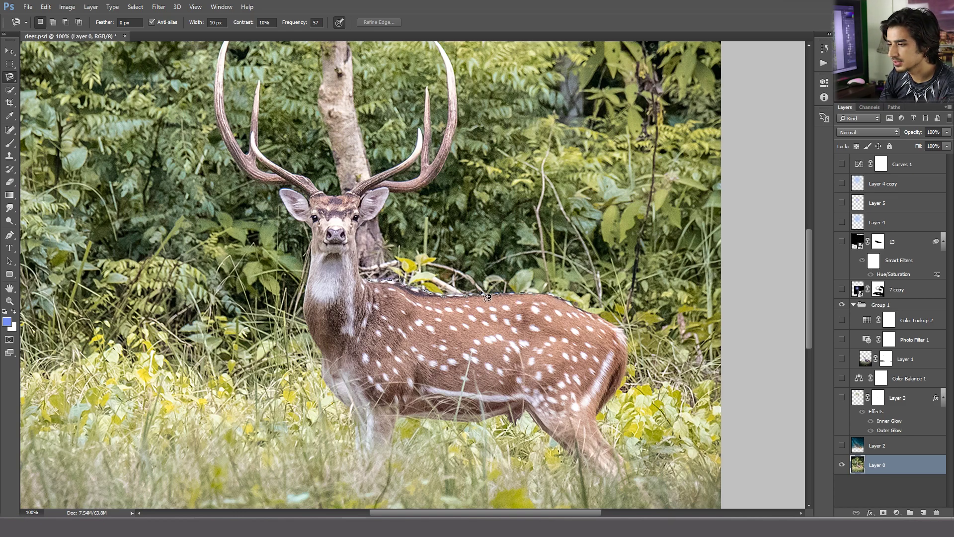
{"action": "left_click", "coordinate": [368, 279]}
{"action": "right_click", "coordinate": [367, 279]}
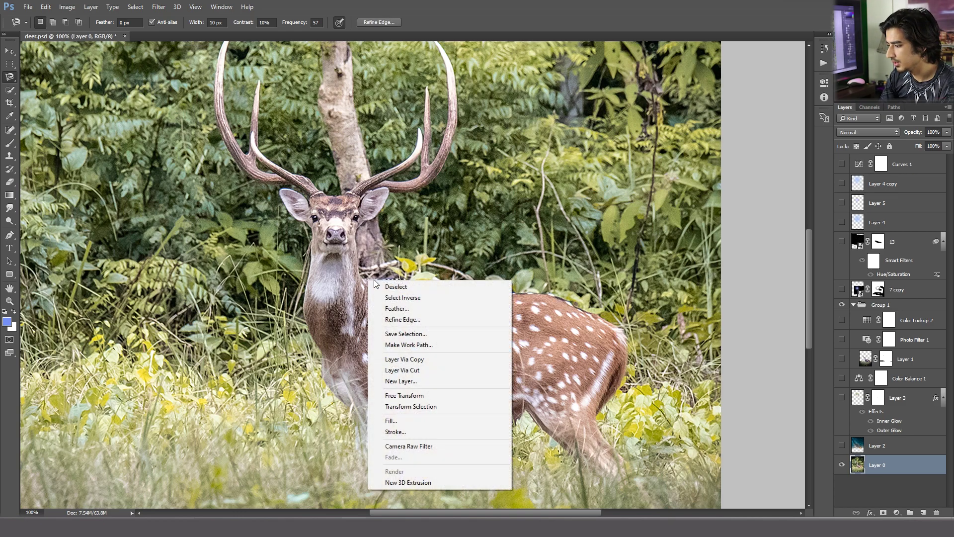
{"action": "left_click", "coordinate": [383, 286]}
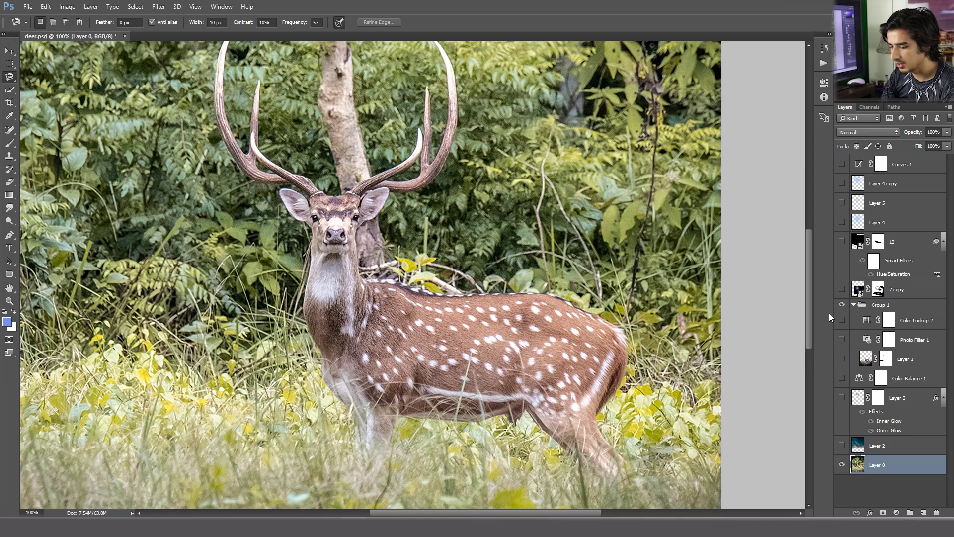
Load Layer 1's outline as a selection, and show Layer 1 while hiding Layer 0
{"action": "left_click", "coordinate": [865, 359], "text": "ctrl"}
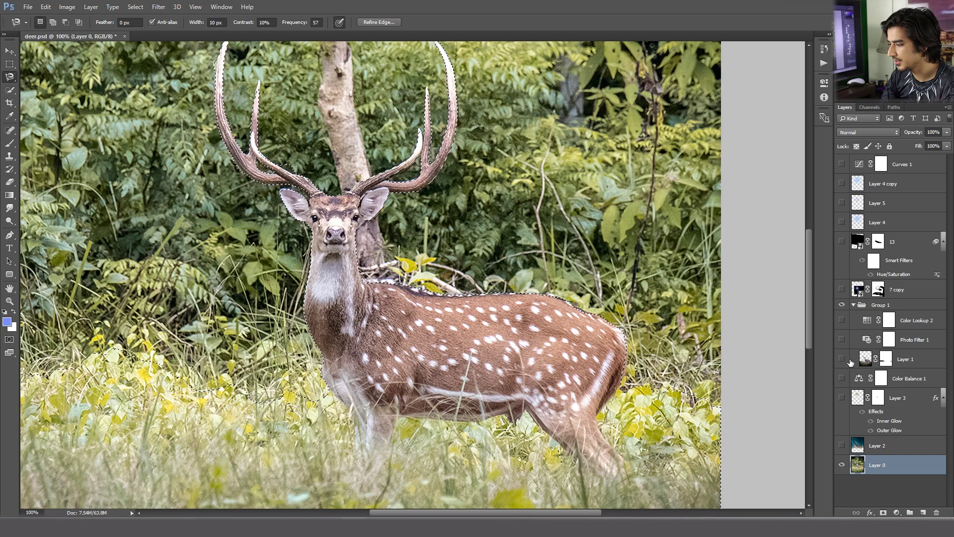
{"action": "left_click", "coordinate": [842, 359]}
{"action": "left_click", "coordinate": [842, 470]}
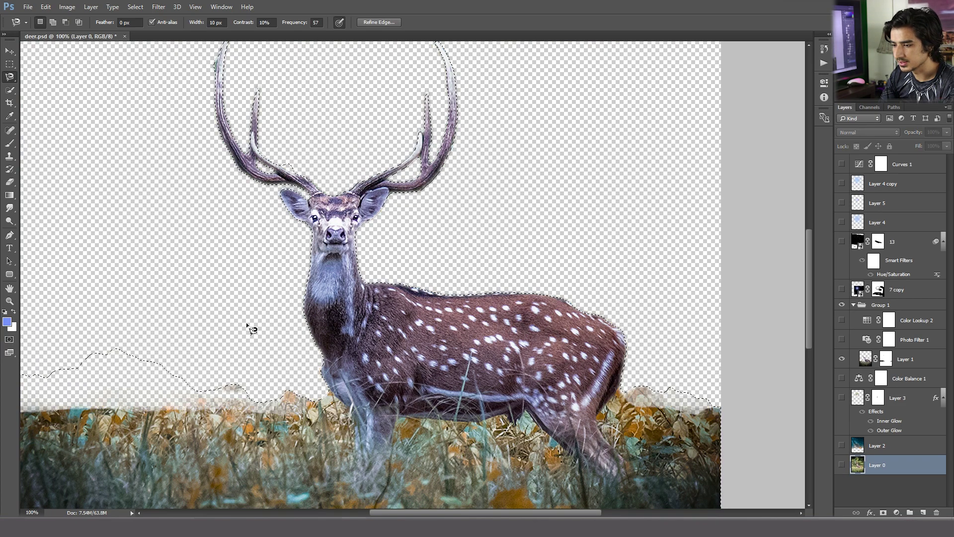
{"action": "left_click", "coordinate": [10, 302]}
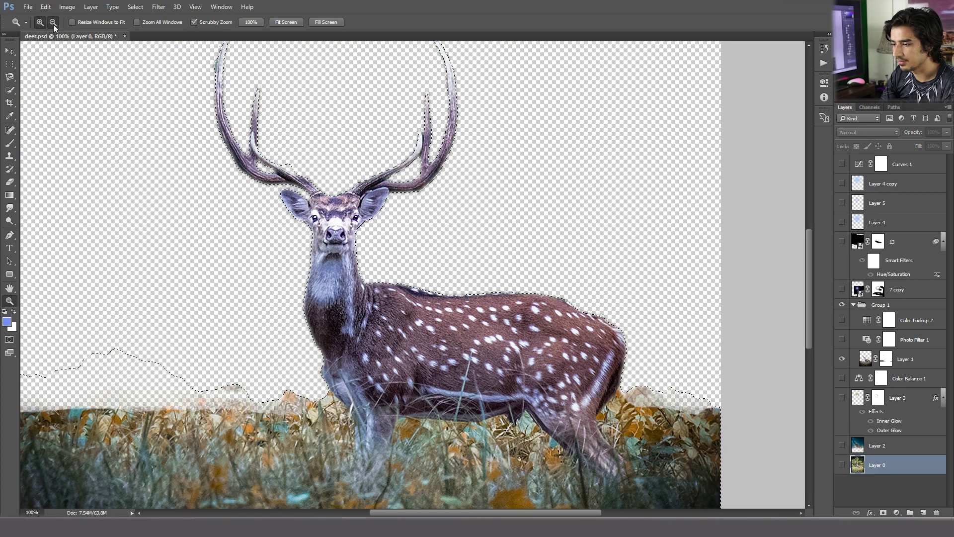
{"action": "left_click", "coordinate": [252, 268], "text": "alt"}
{"action": "left_click", "coordinate": [252, 268], "text": "alt"}
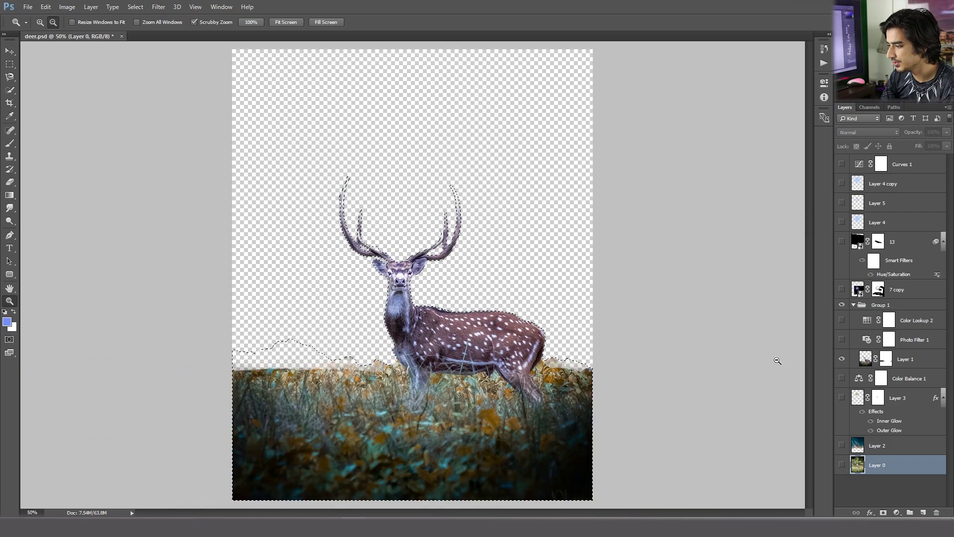
Review the Basic and Effects settings of the Camera Raw Filter on Layer 1, accepting them without adjustments
{"action": "left_click", "coordinate": [865, 359]}
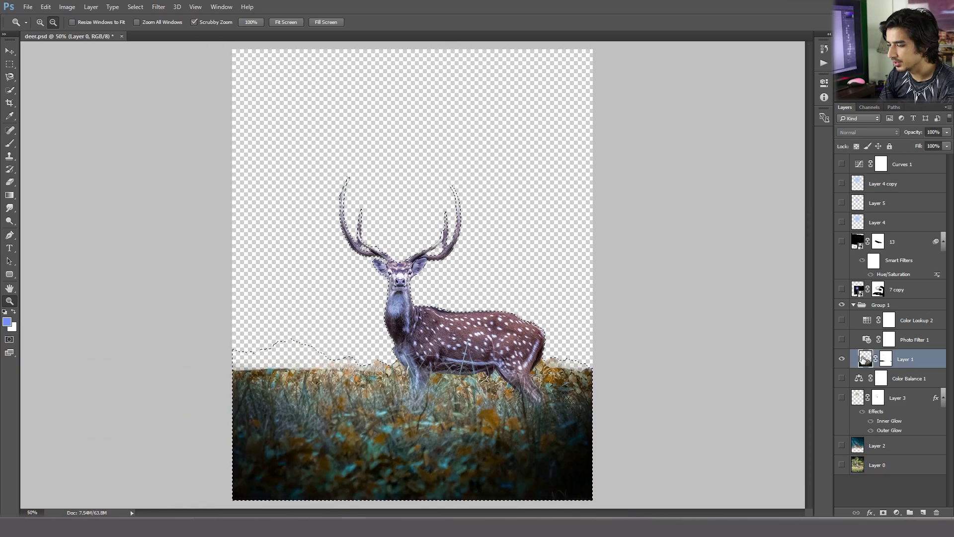
{"action": "left_click", "coordinate": [160, 8]}
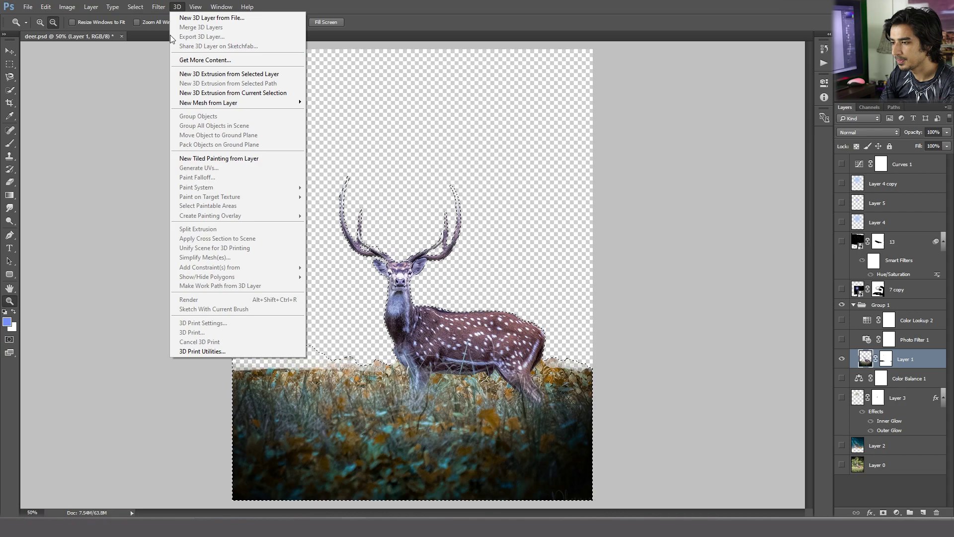
{"action": "left_click", "coordinate": [180, 65]}
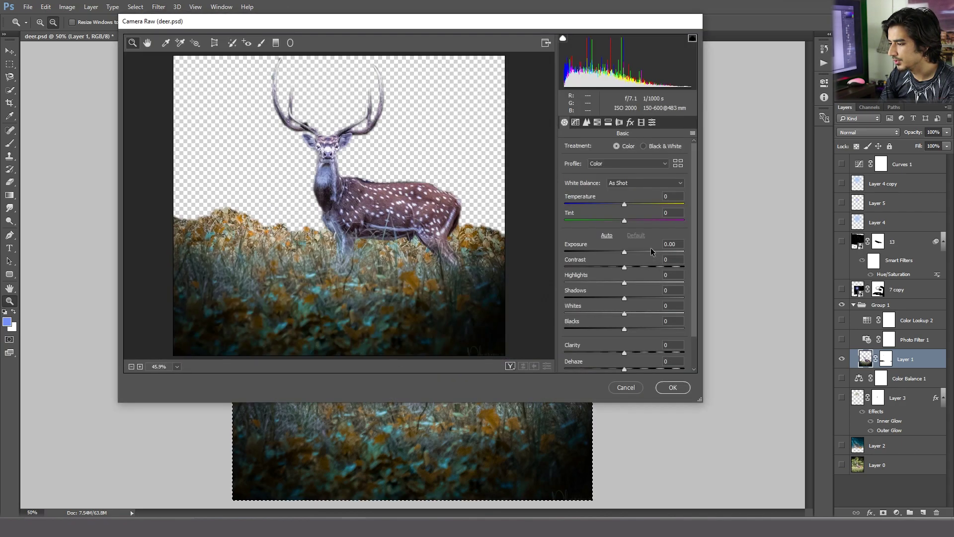
{"action": "left_click", "coordinate": [625, 268]}
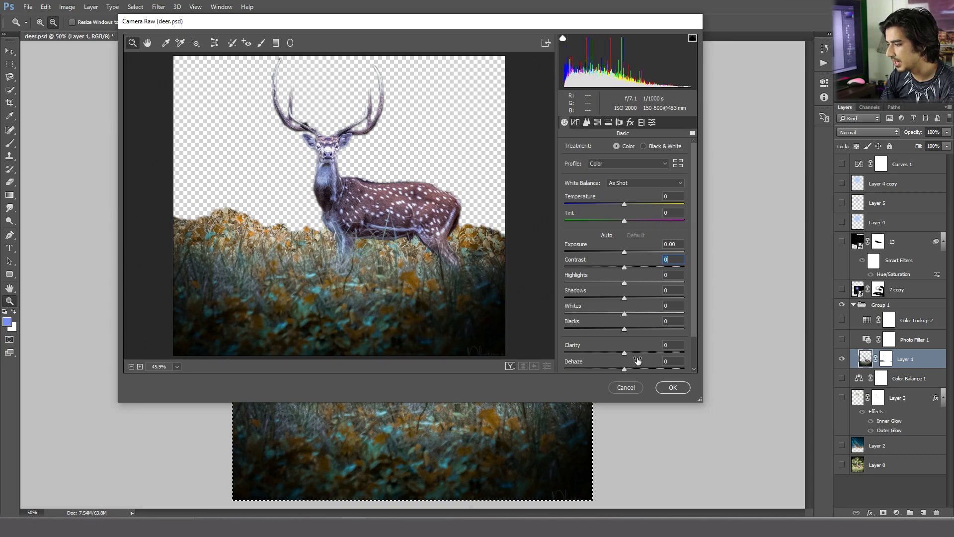
{"action": "left_click", "coordinate": [630, 123]}
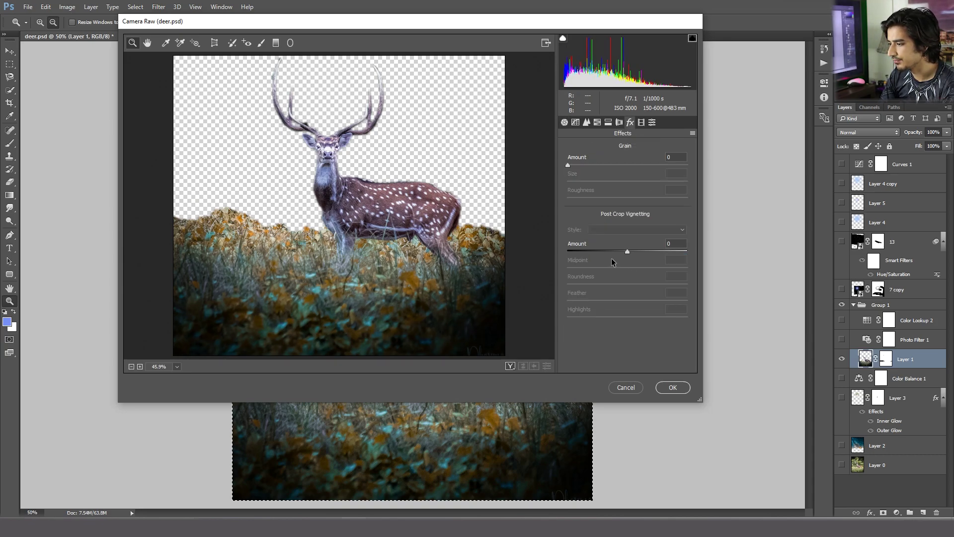
{"action": "left_click", "coordinate": [565, 122]}
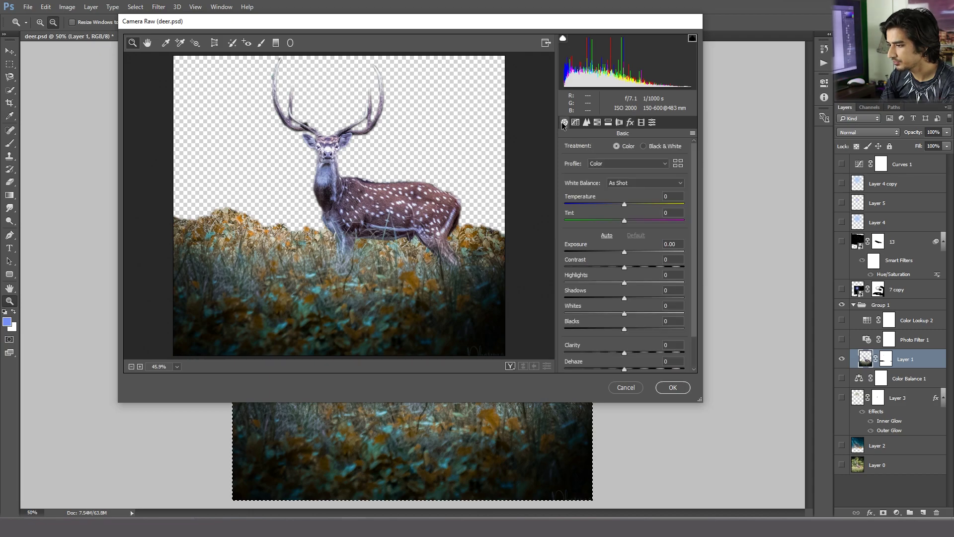
{"action": "left_click", "coordinate": [679, 388]}
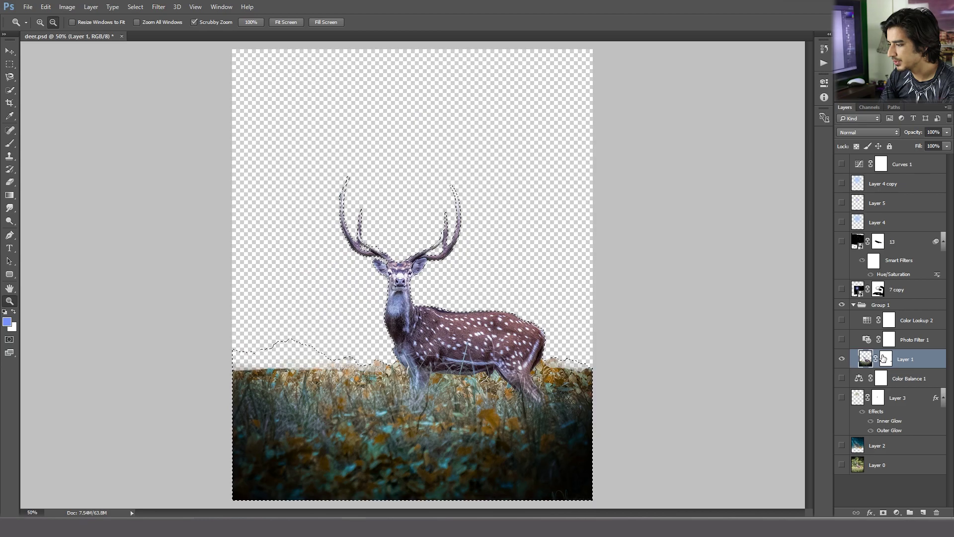
Deselect the outline around the deer and grass, using a selection tool
{"action": "right_click", "coordinate": [455, 245]}
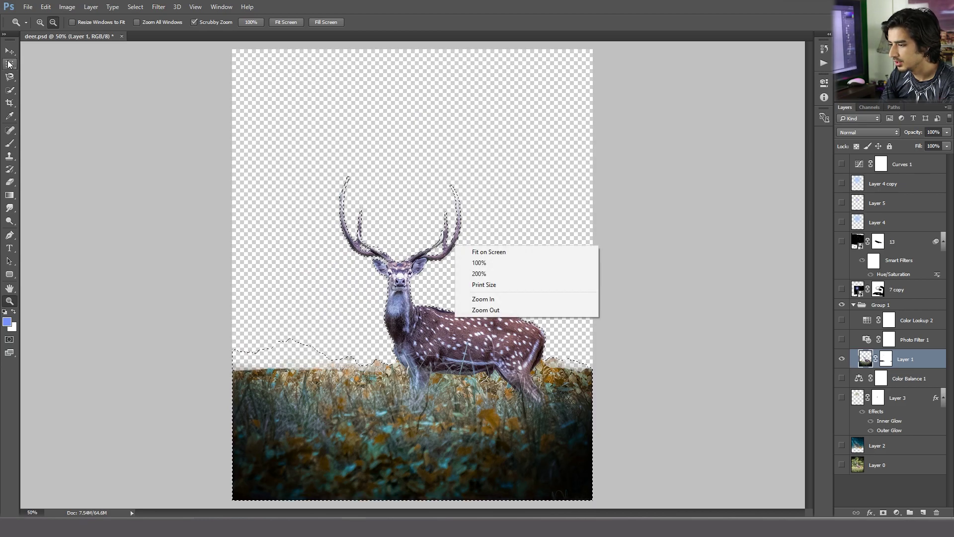
{"action": "key", "text": "Escape"}
{"action": "right_click", "coordinate": [449, 248]}
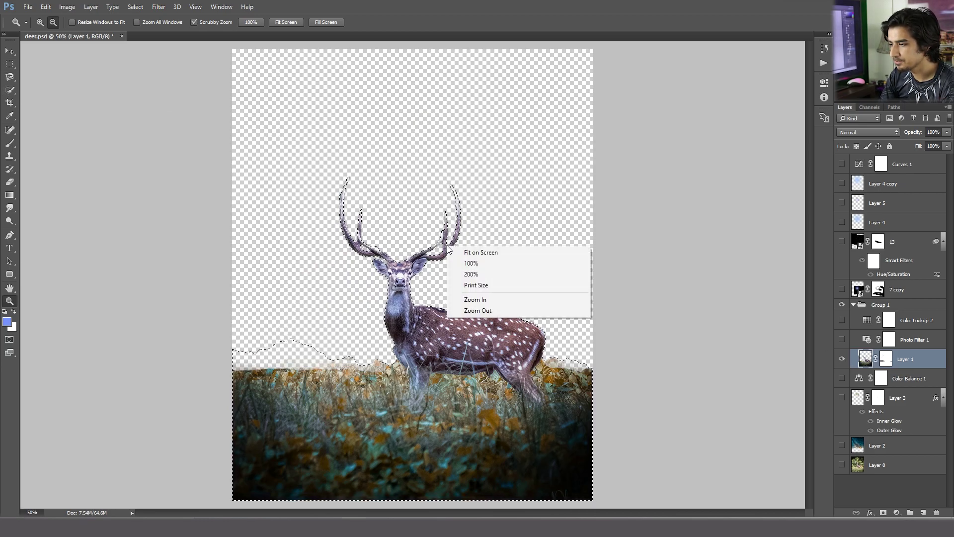
{"action": "key", "text": "Escape"}
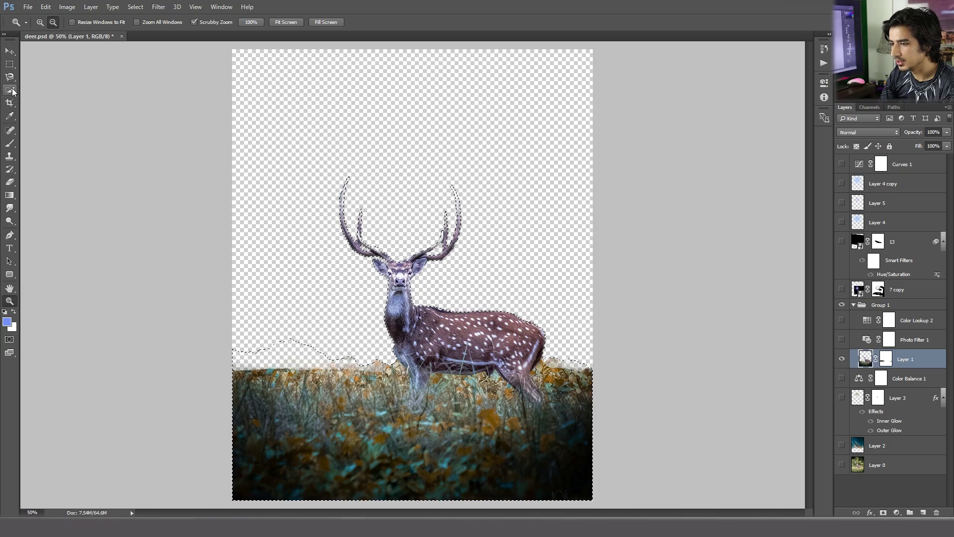
{"action": "right_click", "coordinate": [464, 232]}
{"action": "key", "text": "Escape"}
{"action": "left_click", "coordinate": [10, 91]}
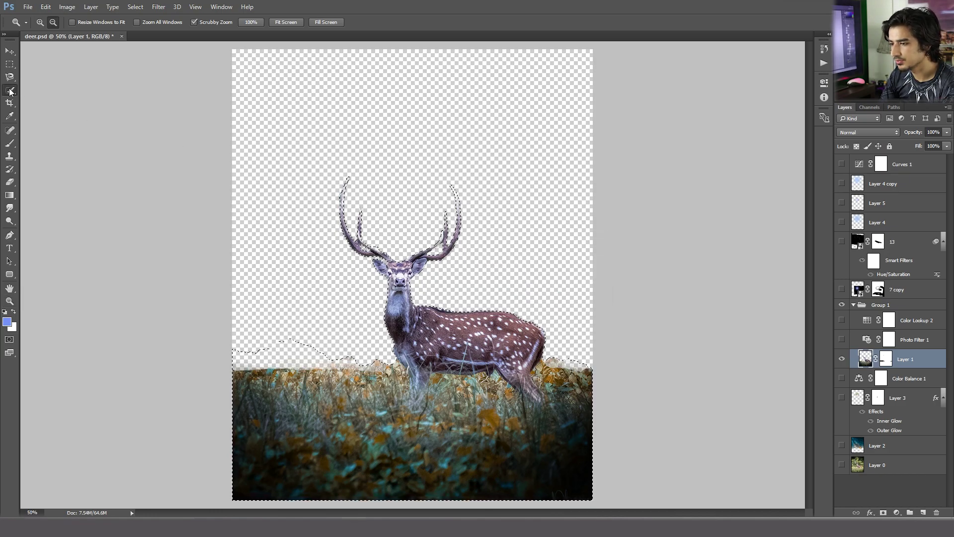
{"action": "right_click", "coordinate": [428, 168]}
{"action": "left_click", "coordinate": [445, 175]}
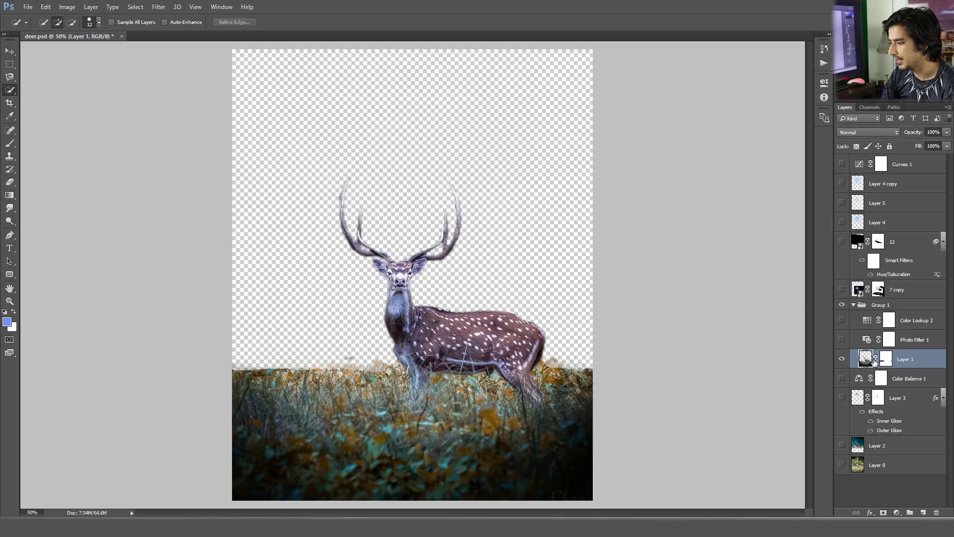
Show the starry sky on Layer 2 and activate Layer 1's mask with the Brush Tool
{"action": "left_click", "coordinate": [842, 446]}
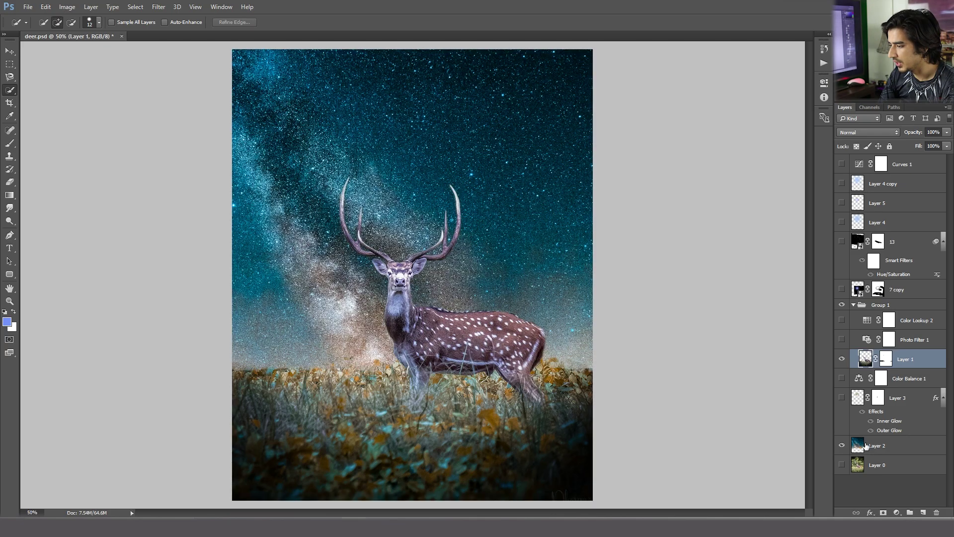
{"action": "left_click", "coordinate": [863, 448]}
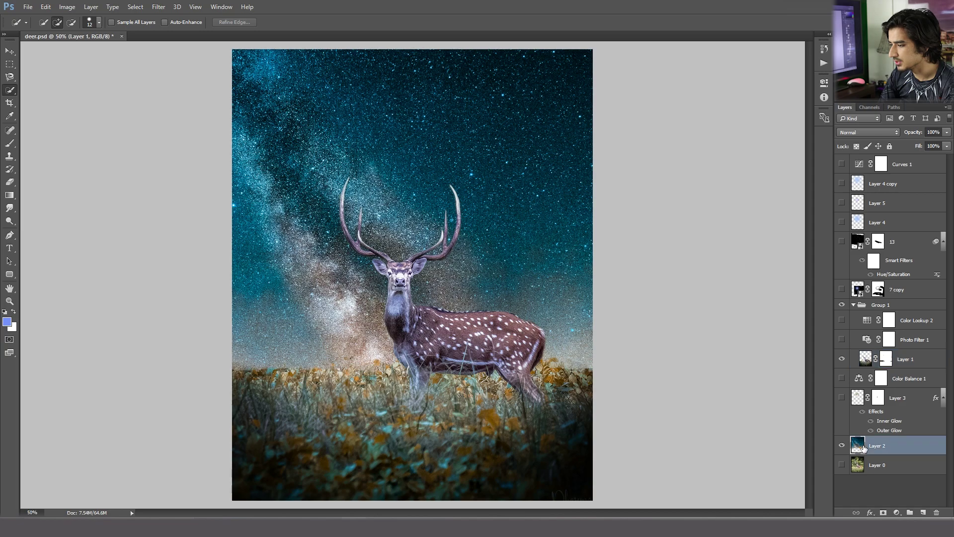
{"action": "left_click", "coordinate": [886, 360]}
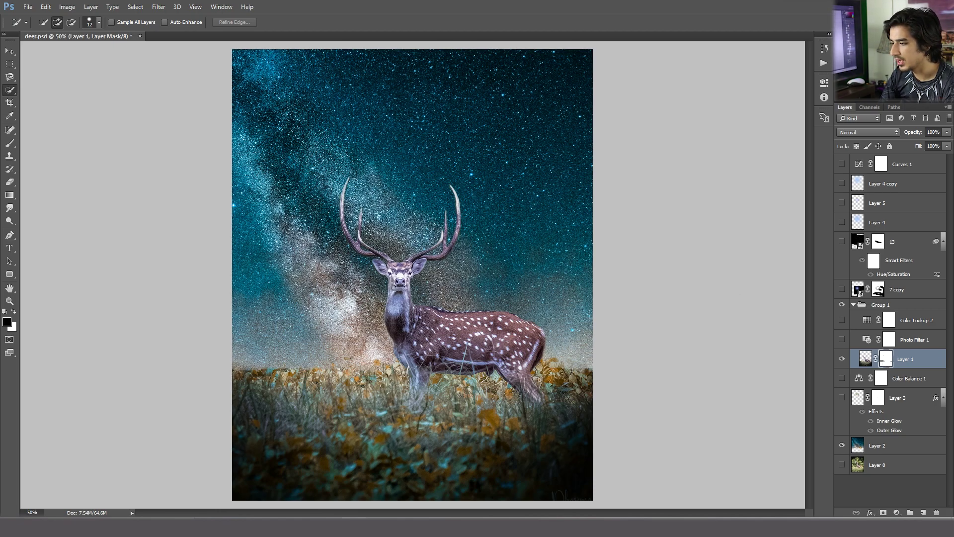
{"action": "left_click", "coordinate": [10, 145]}
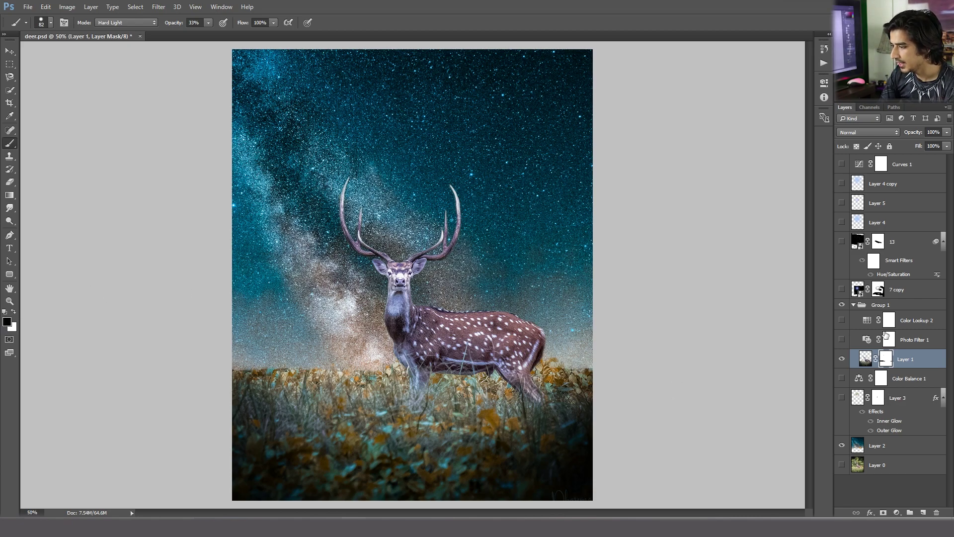
Show Photo Filter 1 and add a new Photo Filter adjustment above it using Cooling Filter (80)
{"action": "left_click", "coordinate": [841, 341]}
{"action": "left_click", "coordinate": [915, 342]}
{"action": "left_click", "coordinate": [897, 513]}
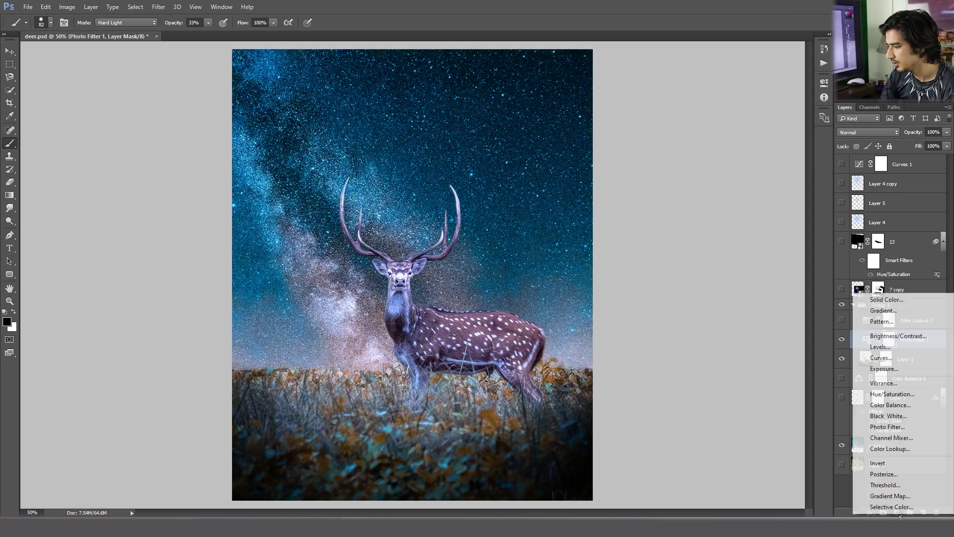
{"action": "left_click", "coordinate": [896, 428]}
{"action": "left_click", "coordinate": [768, 109]}
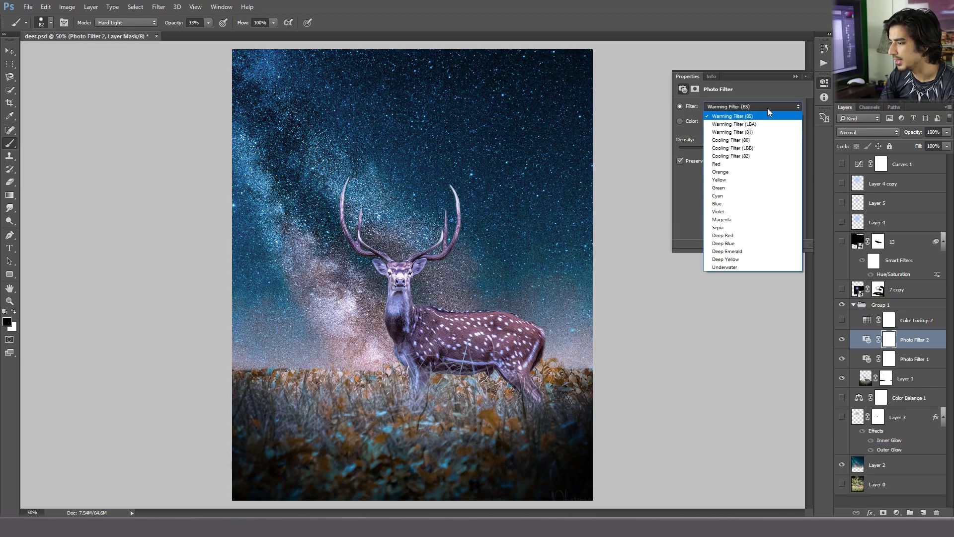
{"action": "left_click", "coordinate": [731, 140]}
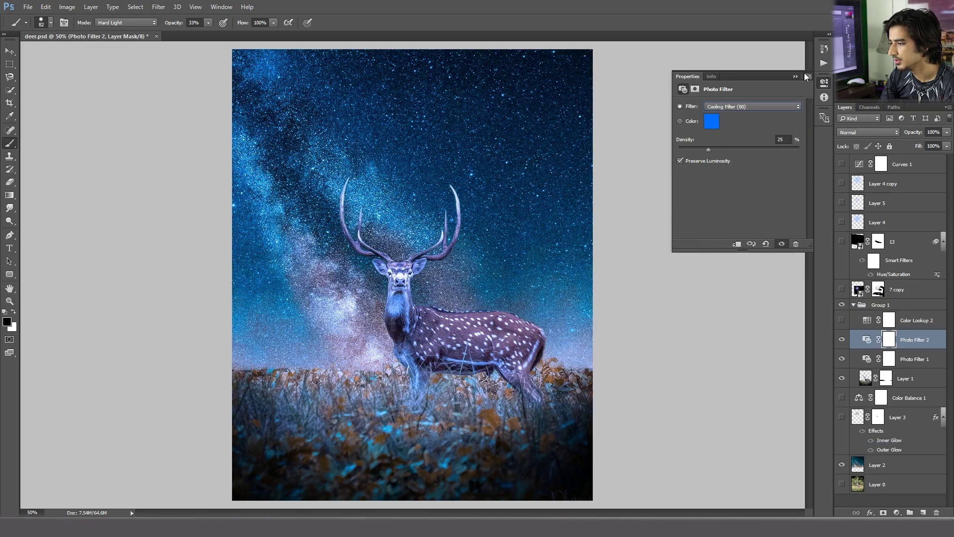
Delete the Photo Filter 2 adjustment layer from Group 1
{"action": "left_click", "coordinate": [797, 76]}
{"action": "left_click", "coordinate": [868, 340]}
{"action": "key", "text": "Delete"}
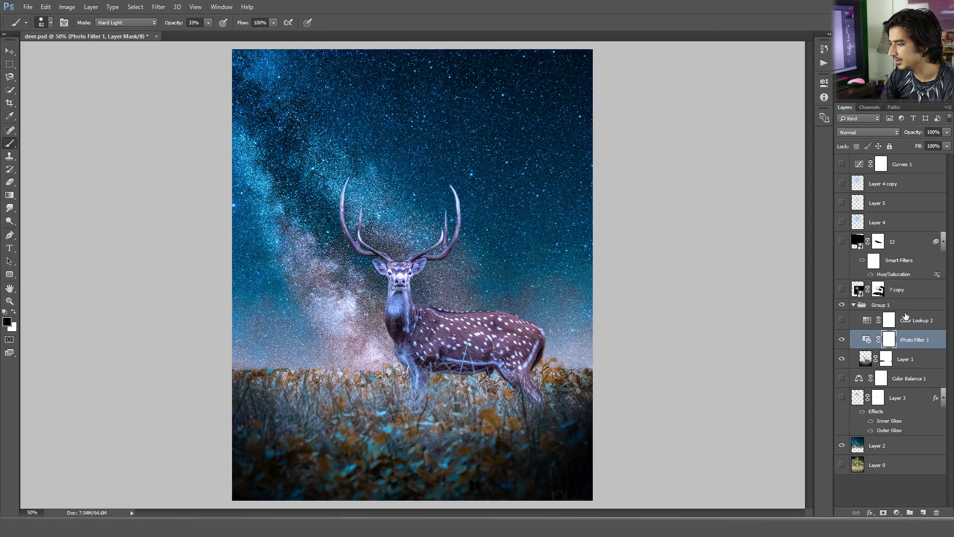
Show Color Lookup 2 and add a new Color Lookup adjustment above it using the NightFromDay.CUBE 3D LUT
{"action": "left_click", "coordinate": [906, 321]}
{"action": "left_click", "coordinate": [842, 320]}
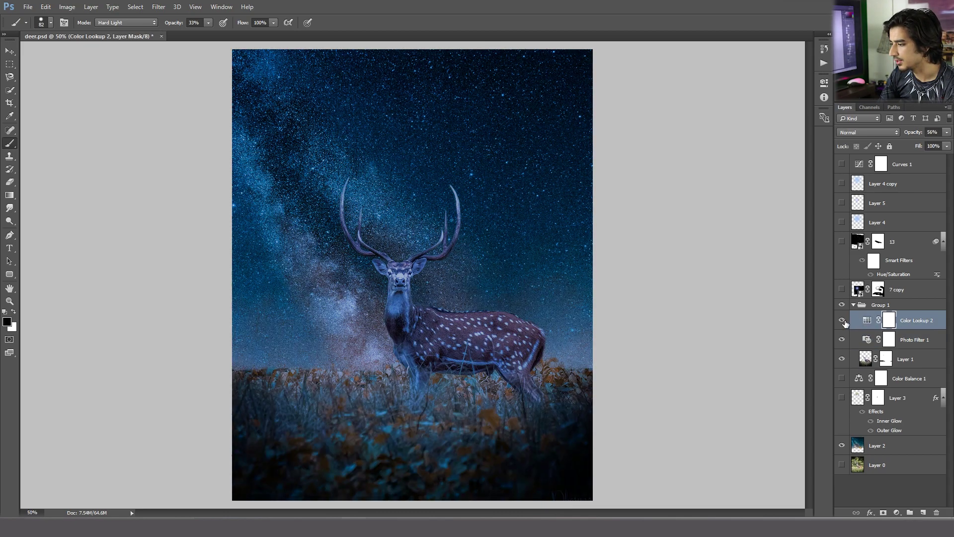
{"action": "left_click", "coordinate": [897, 512]}
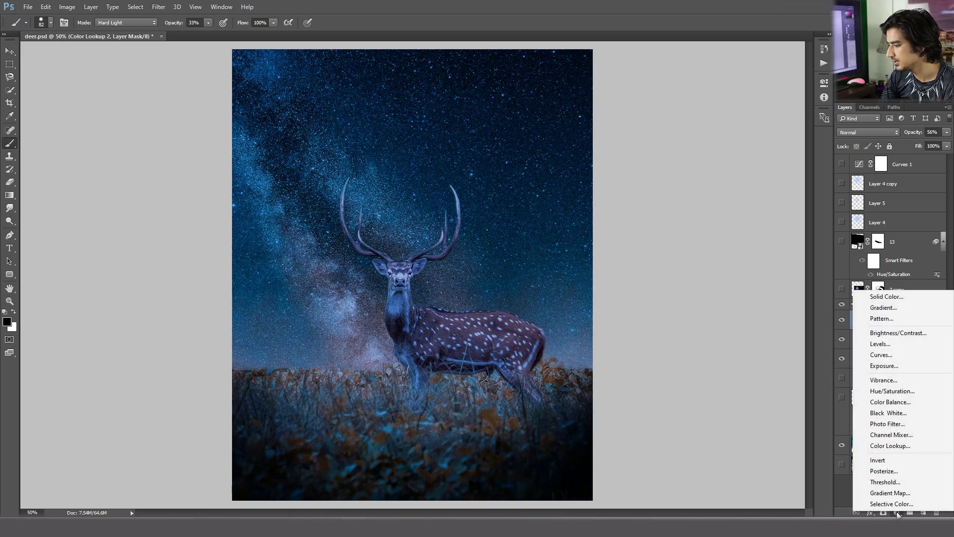
{"action": "left_click", "coordinate": [896, 446]}
{"action": "left_click", "coordinate": [776, 105]}
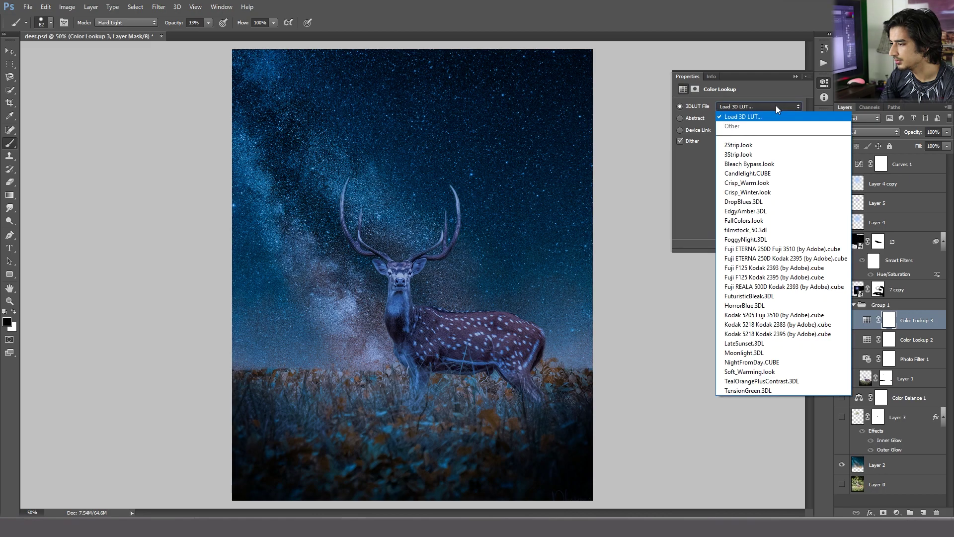
{"action": "left_click", "coordinate": [751, 354]}
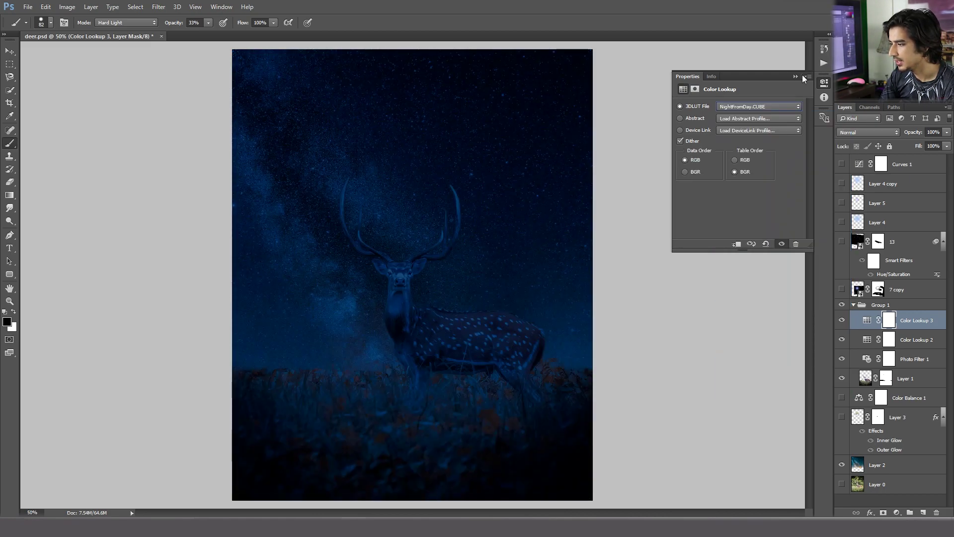
{"action": "left_click", "coordinate": [795, 76]}
Lower the opacity of the Color Lookup 3 layer and delete the older Color Lookup 2 adjustment
{"action": "left_click", "coordinate": [841, 339]}
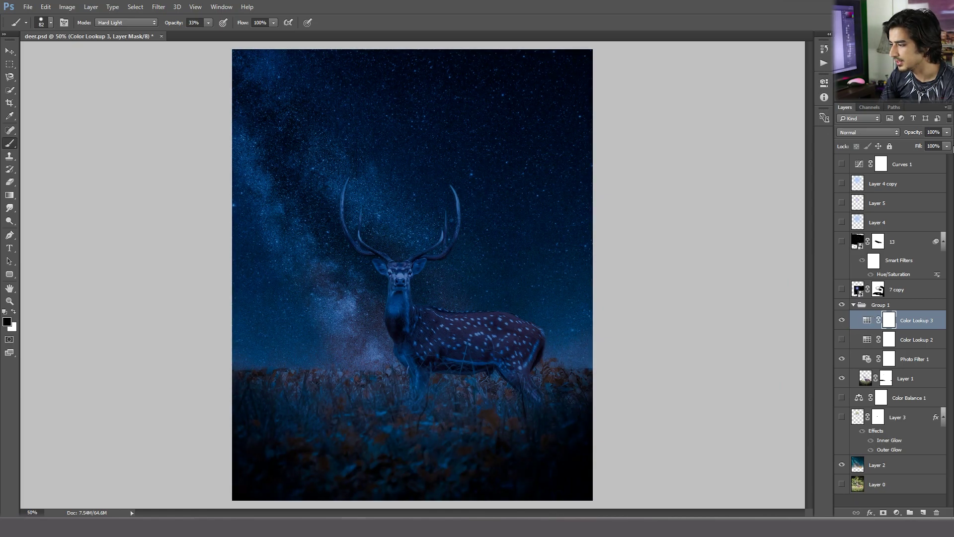
{"action": "left_click", "coordinate": [947, 132]}
{"action": "left_click_drag", "start_coordinate": [948, 144], "coordinate": [928, 143]}
{"action": "left_click", "coordinate": [911, 340]}
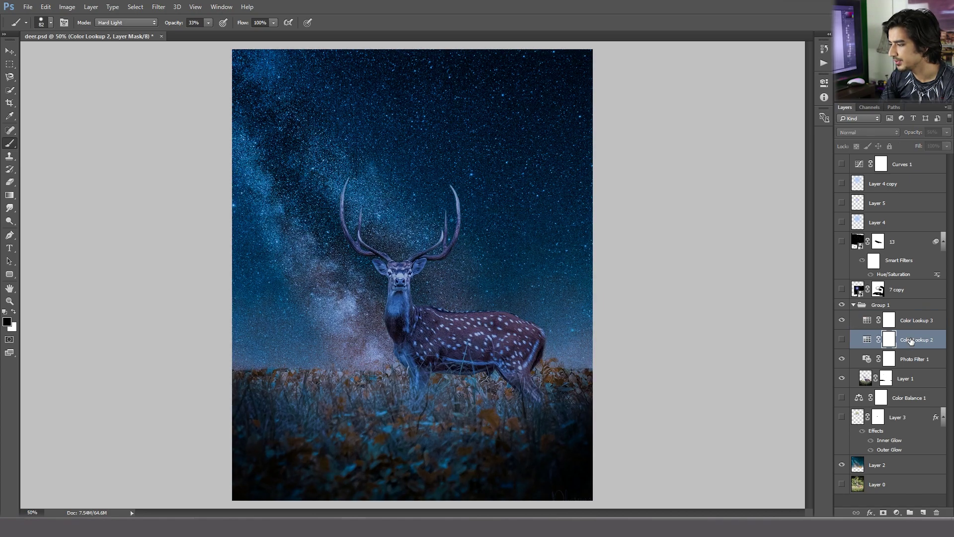
{"action": "key", "text": "Delete"}
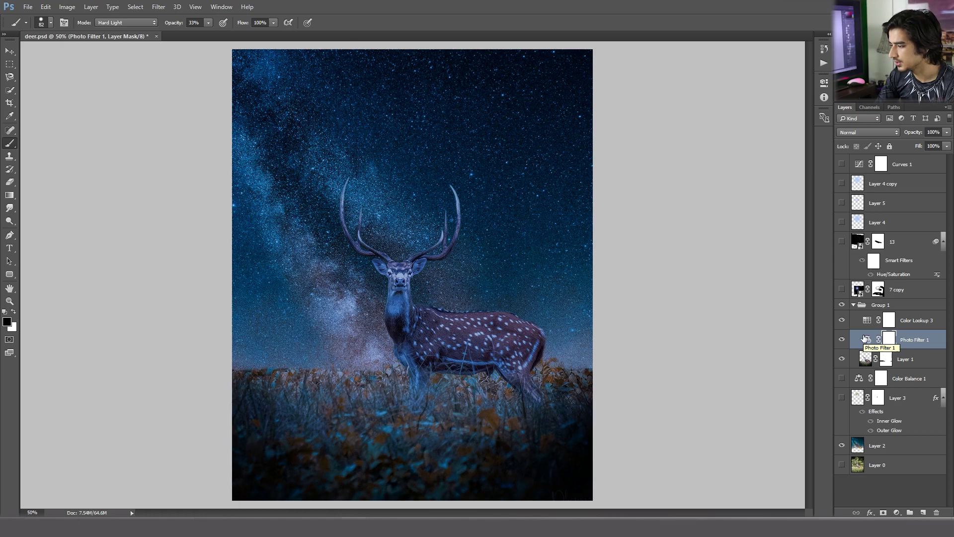
Show the moon on Layer 3 and compare it with and without its glow effects, leaving the effects on
{"action": "left_click", "coordinate": [842, 398]}
{"action": "left_click", "coordinate": [862, 396]}
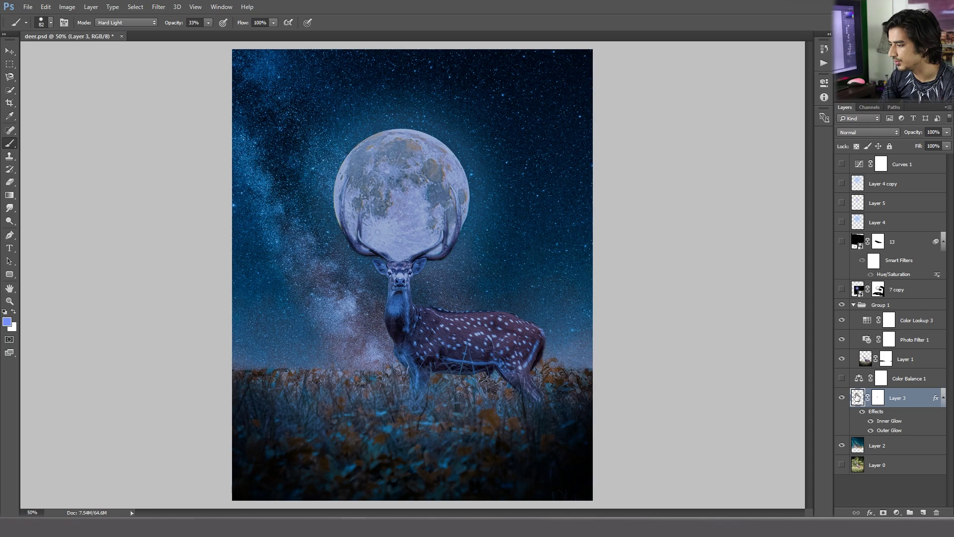
{"action": "left_click", "coordinate": [862, 411]}
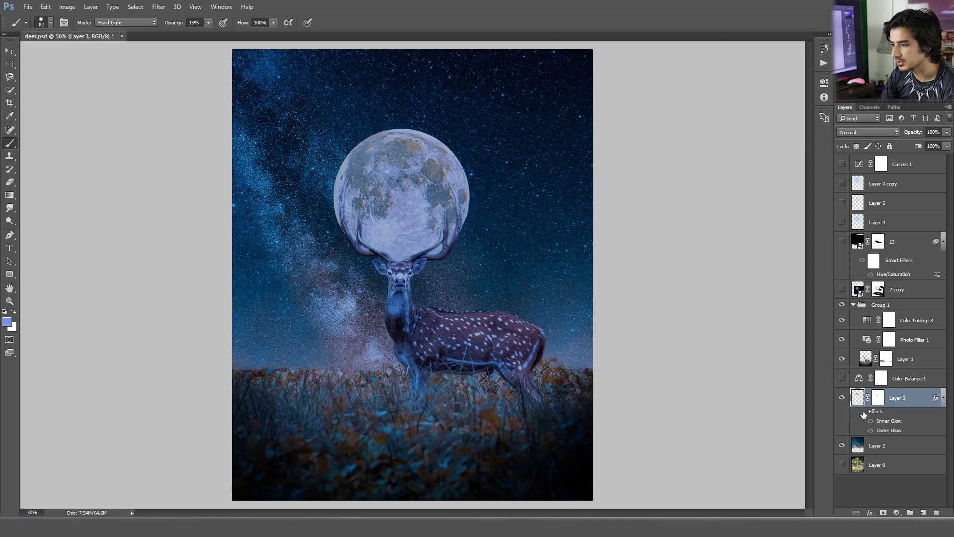
{"action": "left_click", "coordinate": [863, 412]}
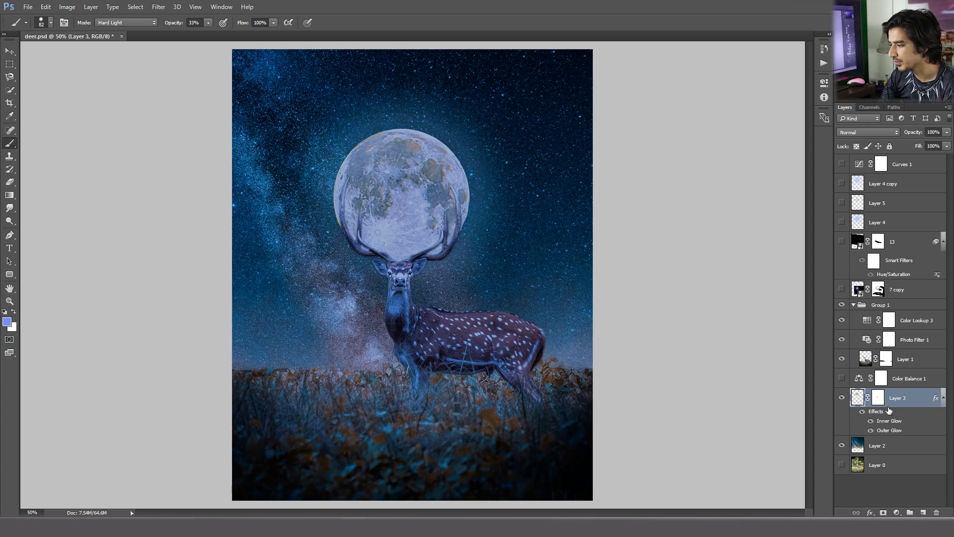
Set the Outer Glow on the moon layer to 35% opacity with a size of 250 px
{"action": "left_click", "coordinate": [870, 514]}
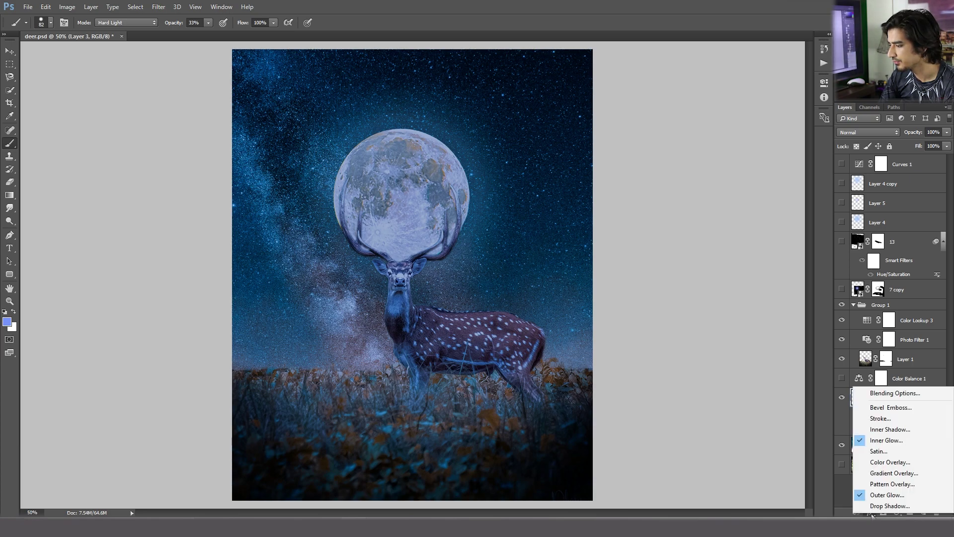
{"action": "left_click", "coordinate": [888, 497]}
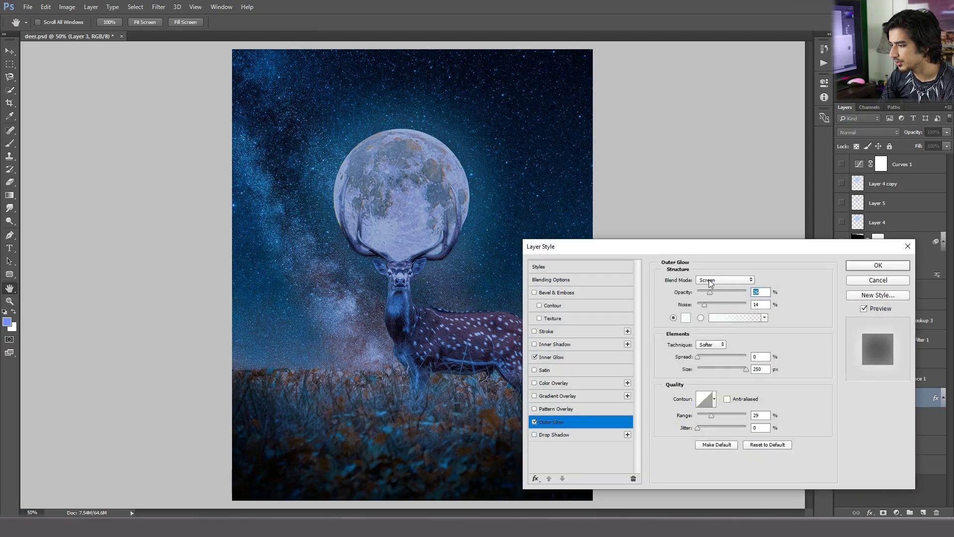
{"action": "mouse_move", "coordinate": [712, 291]}
{"action": "left_mouse_down"}
{"action": "mouse_move", "coordinate": [726, 292]}
{"action": "mouse_move", "coordinate": [701, 291]}
{"action": "mouse_move", "coordinate": [714, 292]}
{"action": "left_mouse_up"}
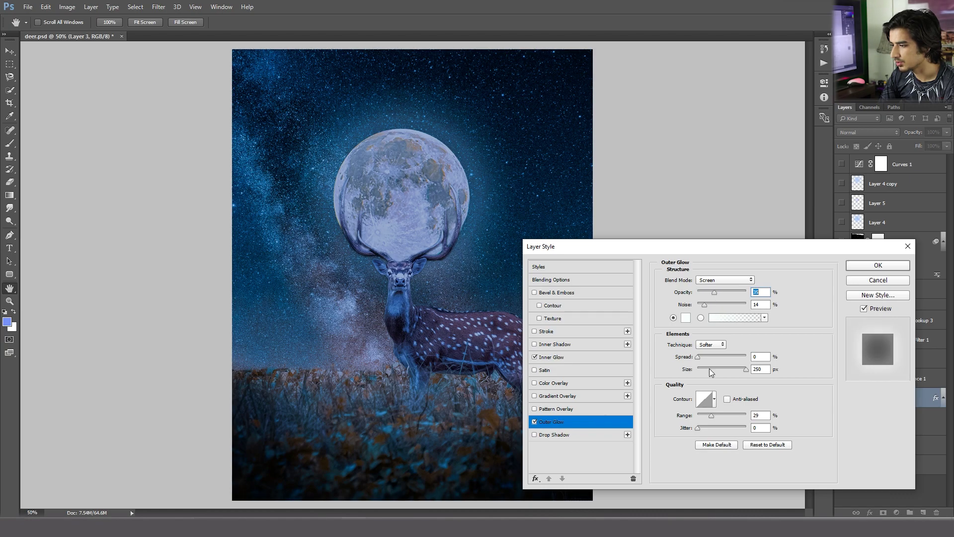
{"action": "mouse_move", "coordinate": [745, 369]}
{"action": "left_mouse_down"}
{"action": "mouse_move", "coordinate": [696, 368]}
{"action": "mouse_move", "coordinate": [747, 366]}
{"action": "left_mouse_up"}
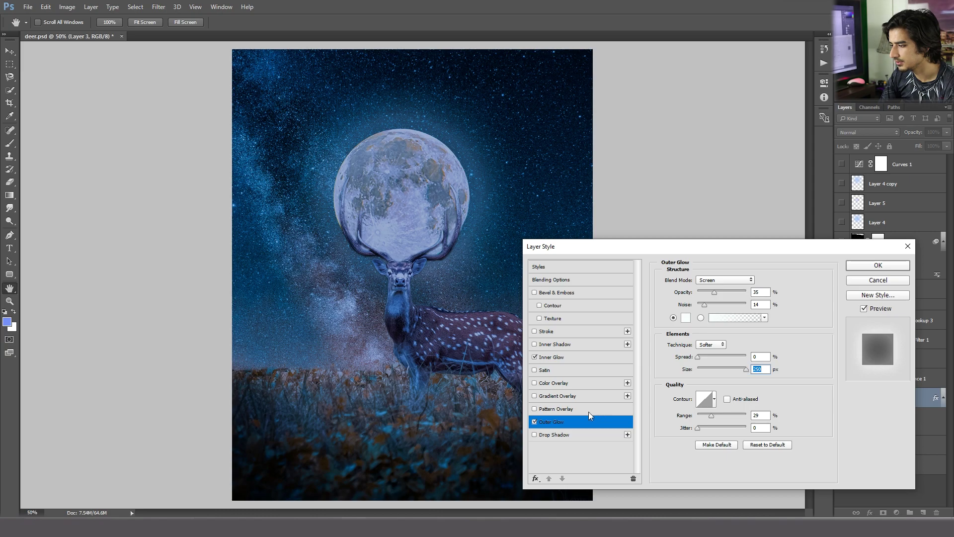
Set the moon's Inner Glow opacity to about 22%, apply the layer style and compare the moon with and without effects
{"action": "left_click", "coordinate": [563, 357]}
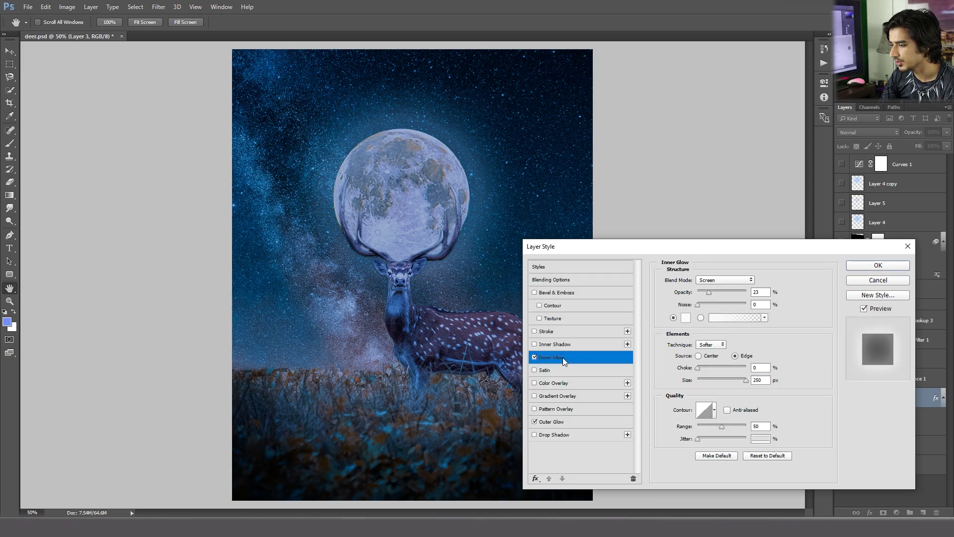
{"action": "mouse_move", "coordinate": [711, 293]}
{"action": "left_mouse_down"}
{"action": "mouse_move", "coordinate": [713, 309]}
{"action": "mouse_move", "coordinate": [697, 289]}
{"action": "mouse_move", "coordinate": [708, 289]}
{"action": "left_mouse_up"}
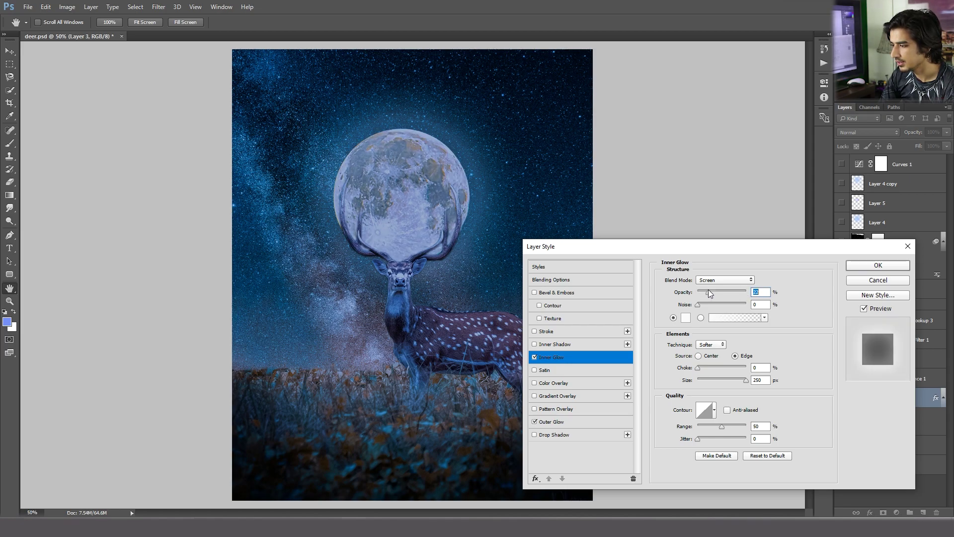
{"action": "left_click", "coordinate": [865, 266]}
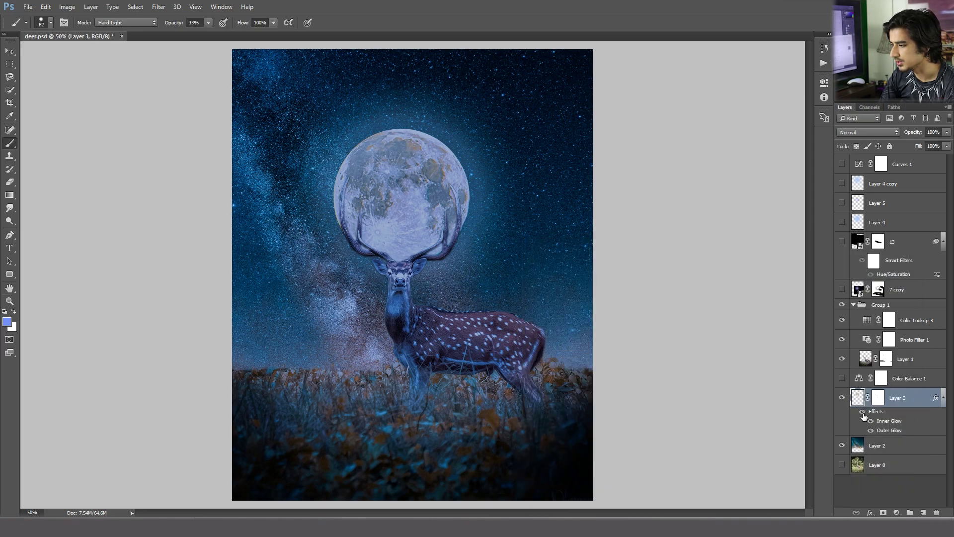
{"action": "left_click", "coordinate": [863, 413]}
{"action": "left_click", "coordinate": [863, 412]}
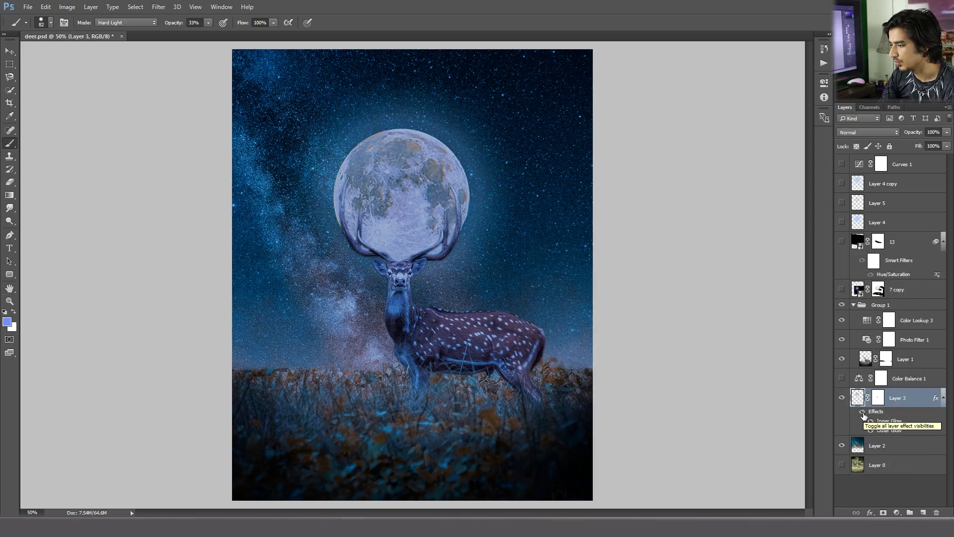
Show the Color Balance 1 adjustment and the 7 copy light layer, making 7 copy the active layer
{"action": "left_click", "coordinate": [842, 379]}
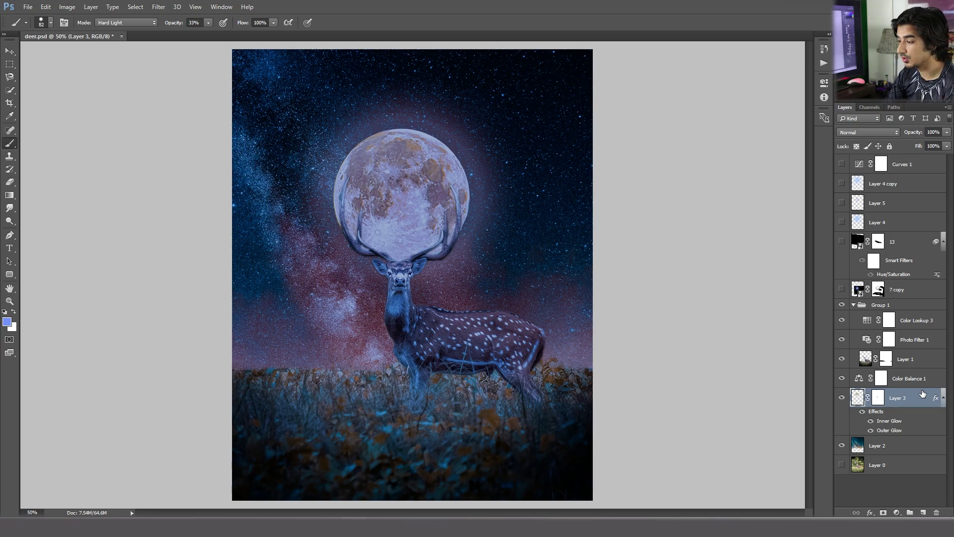
{"action": "left_click", "coordinate": [842, 289]}
{"action": "left_click", "coordinate": [859, 292]}
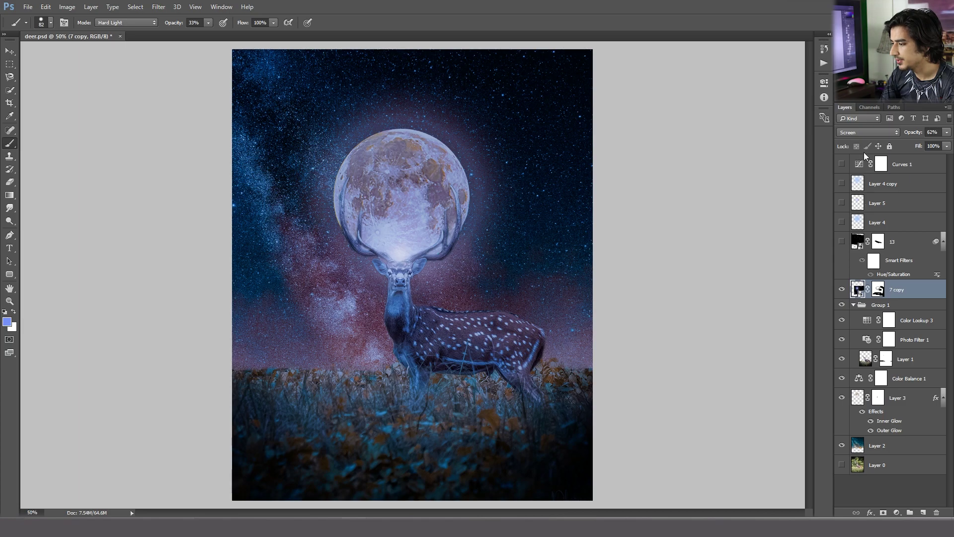
Switch the 7 copy layer's blend mode to Normal for comparison, and restore it to Screen
{"action": "left_click", "coordinate": [867, 132]}
{"action": "left_click", "coordinate": [857, 141]}
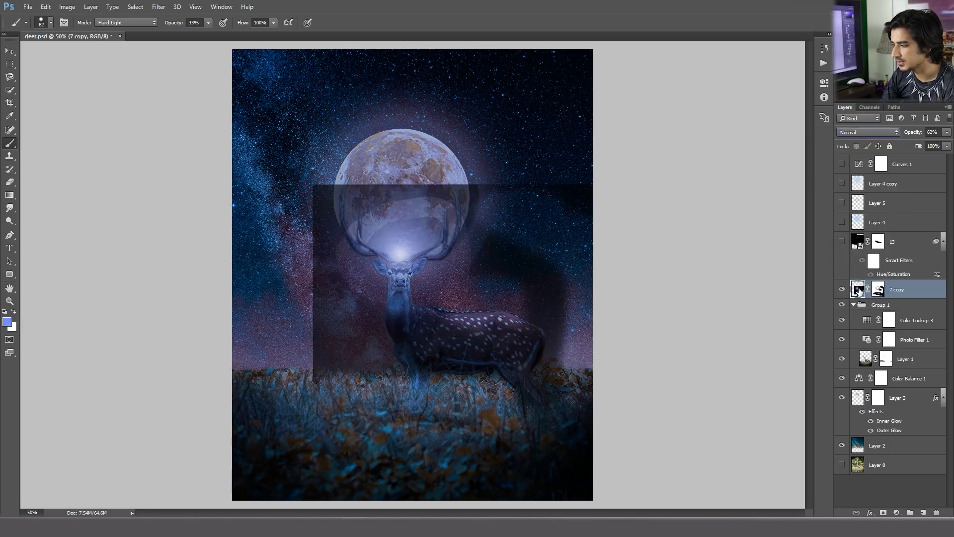
{"action": "left_click", "coordinate": [860, 132]}
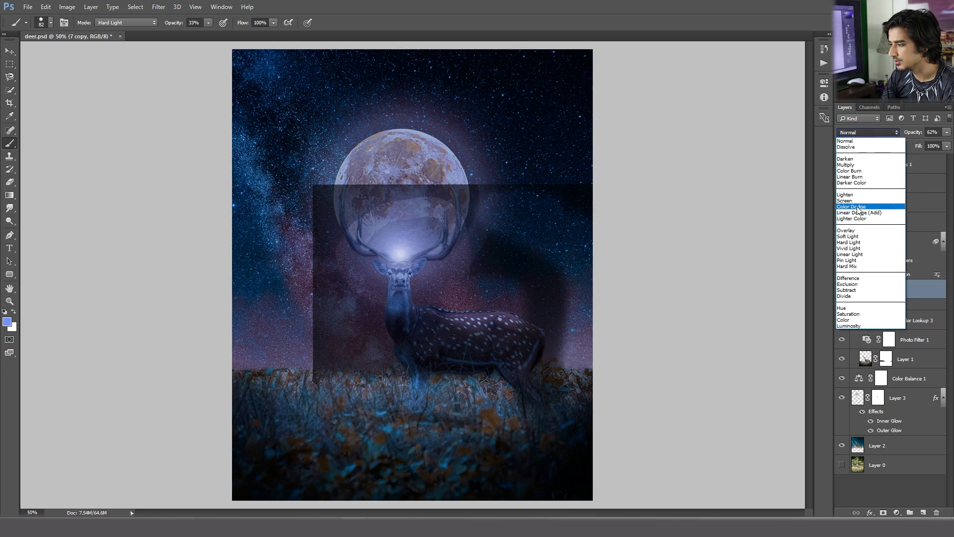
{"action": "left_click", "coordinate": [860, 204]}
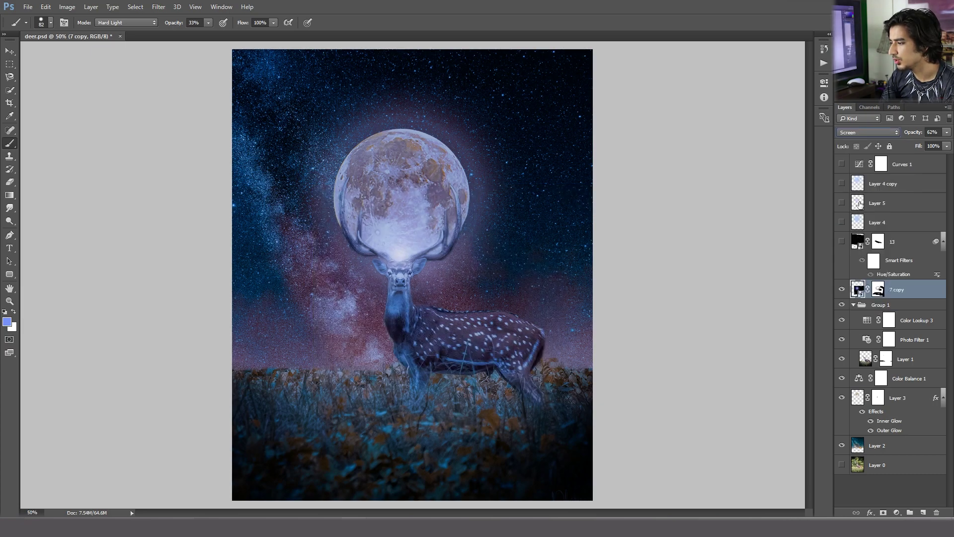
Paint black on the 7 copy layer mask over the moon down to the light between the antlers
{"action": "left_click", "coordinate": [878, 293]}
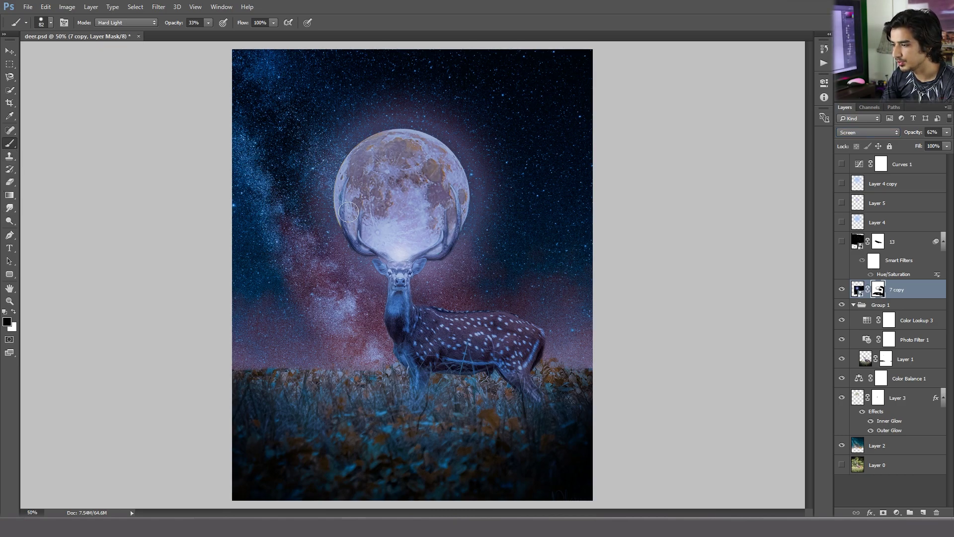
{"action": "left_click", "coordinate": [397, 154]}
{"action": "mouse_move", "coordinate": [397, 154]}
{"action": "left_mouse_down"}
{"action": "mouse_move", "coordinate": [422, 230]}
{"action": "mouse_move", "coordinate": [402, 264]}
{"action": "mouse_move", "coordinate": [413, 248]}
{"action": "mouse_move", "coordinate": [392, 246]}
{"action": "mouse_move", "coordinate": [395, 263]}
{"action": "mouse_move", "coordinate": [415, 250]}
{"action": "left_mouse_up"}
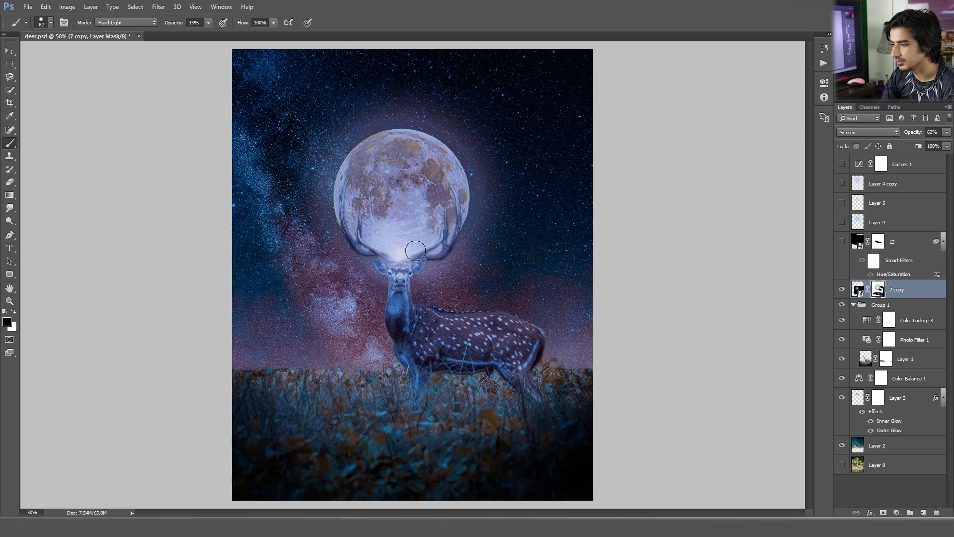
Make white the foreground colour and set the brush size to 195 for painting on the mask
{"action": "left_click", "coordinate": [14, 313]}
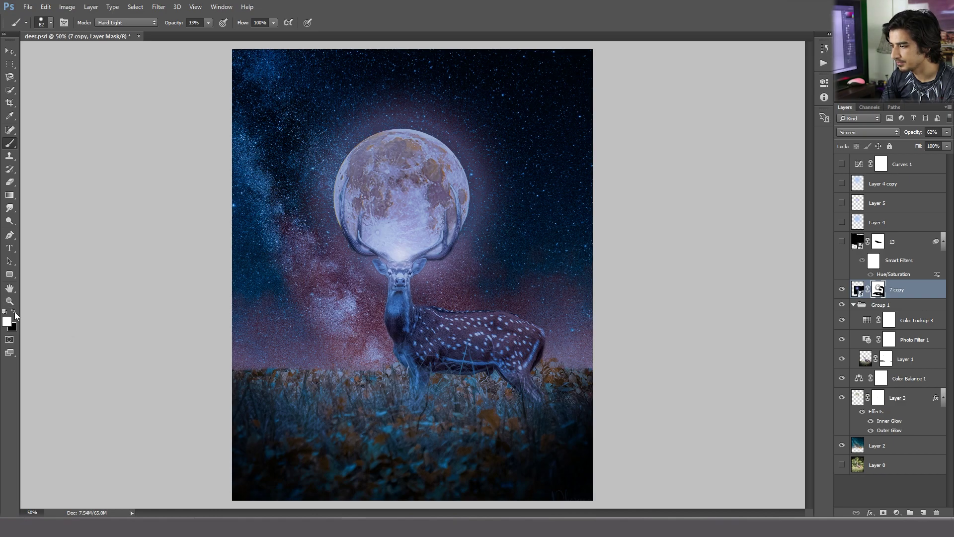
{"action": "left_click", "coordinate": [51, 22]}
{"action": "left_click", "coordinate": [103, 53]}
{"action": "key", "text": "Return"}
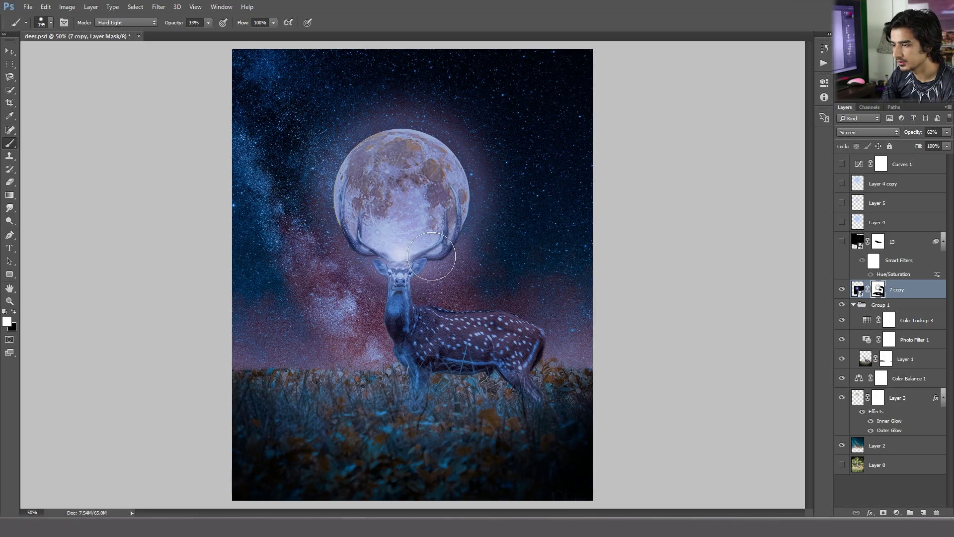
Show layer 13 at 37% opacity and activate its layer mask
{"action": "left_click", "coordinate": [857, 242]}
{"action": "left_click", "coordinate": [841, 241]}
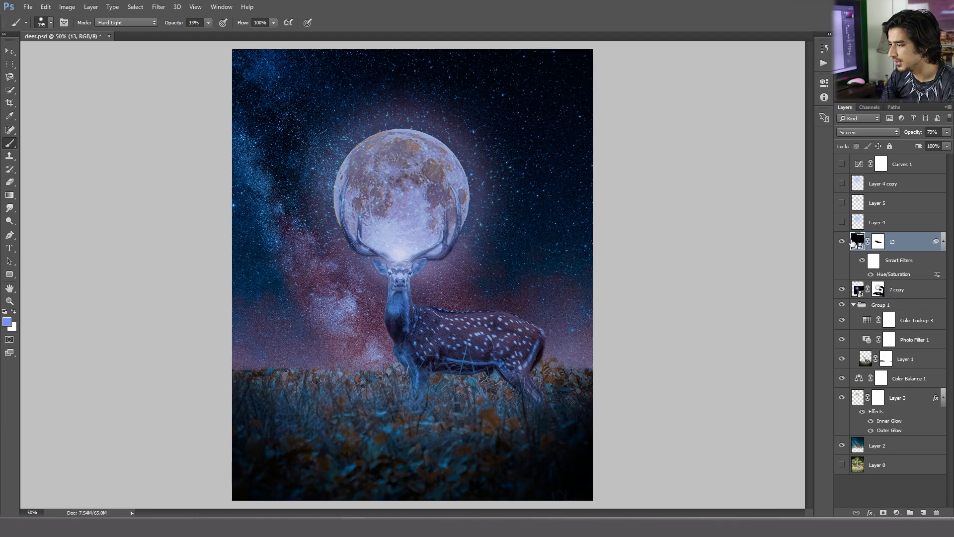
{"action": "left_click", "coordinate": [948, 132]}
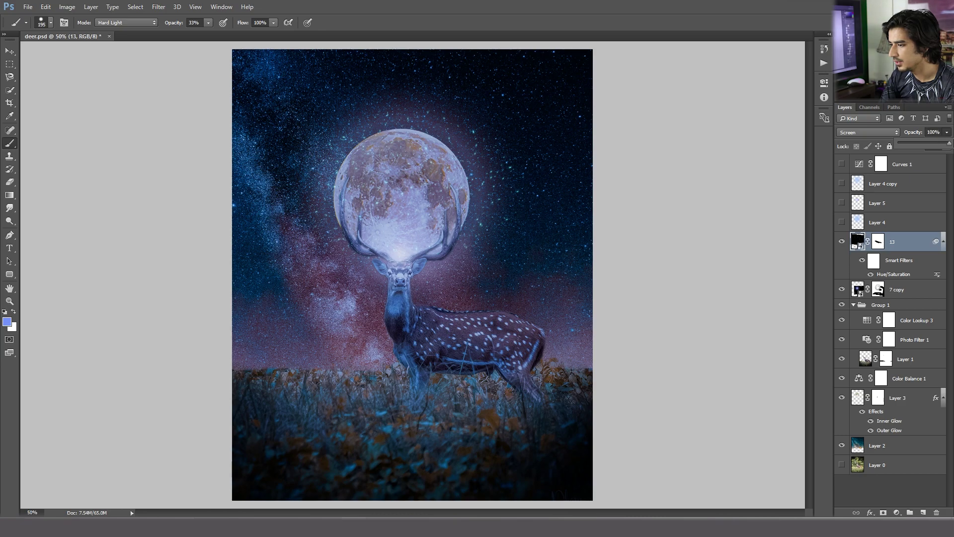
{"action": "left_click", "coordinate": [878, 242]}
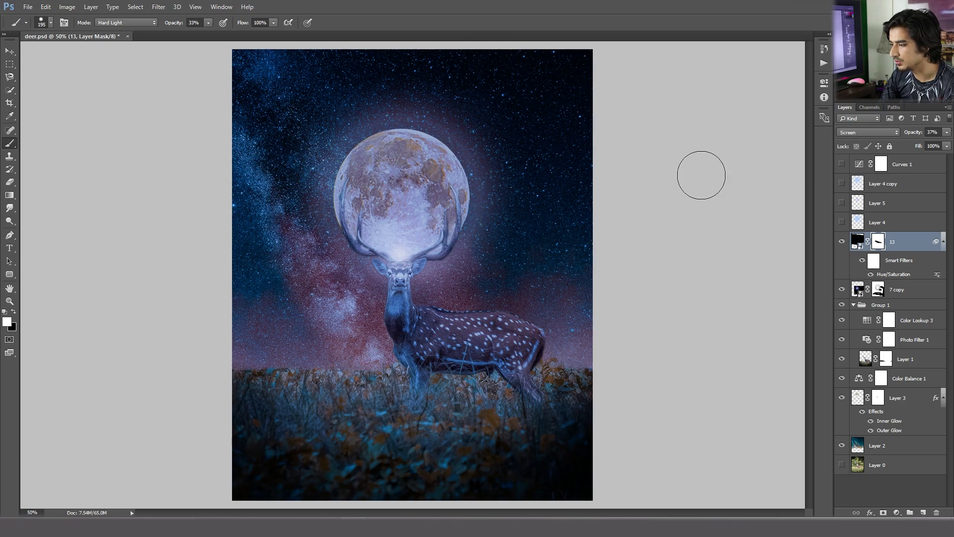
Show the glow layers Layer 4 and Layer 4 copy, with Layer 4 as the active layer
{"action": "left_click", "coordinate": [843, 221]}
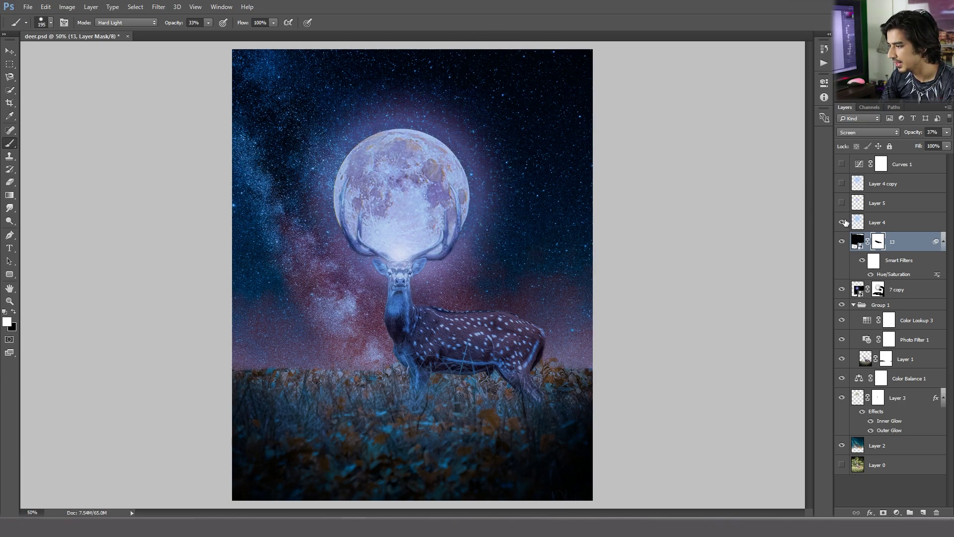
{"action": "left_click", "coordinate": [871, 224]}
{"action": "left_click", "coordinate": [843, 183]}
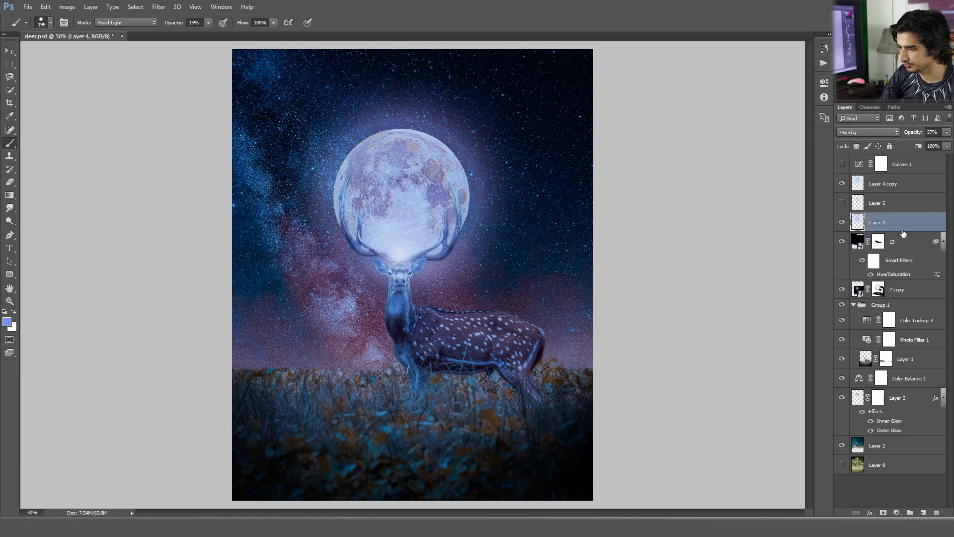
Add a new layer above Layer 4 and paint over the middle of the moon with the blue foreground colour 738ff8
{"action": "left_click", "coordinate": [923, 512]}
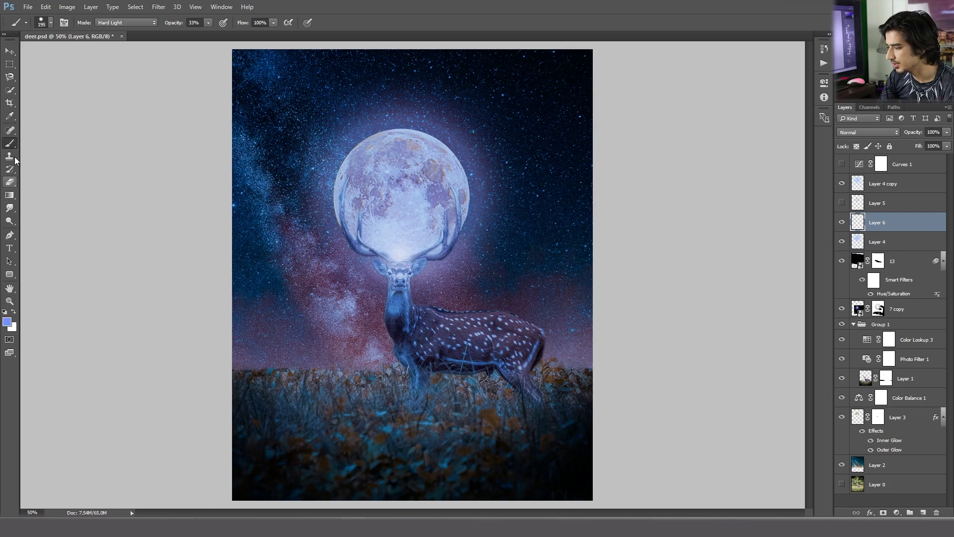
{"action": "left_click", "coordinate": [7, 322]}
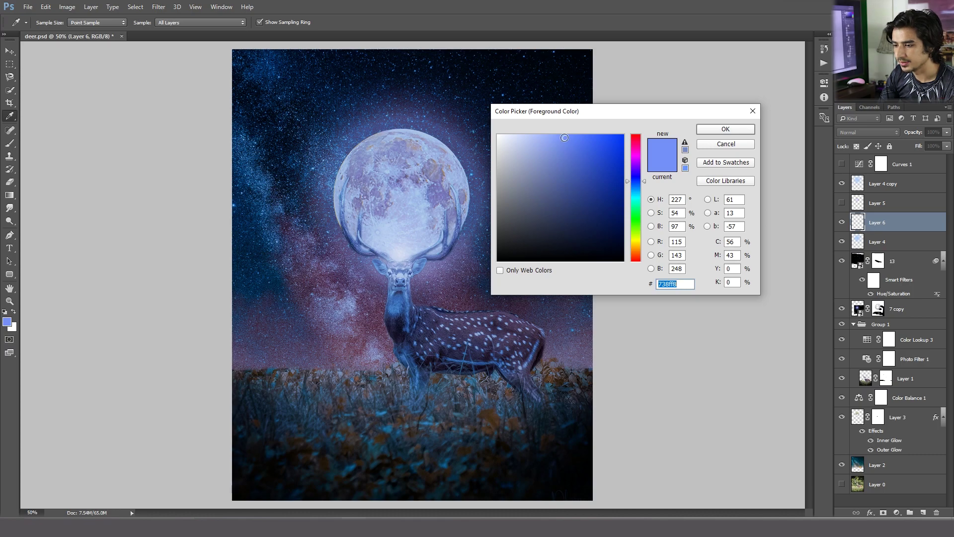
{"action": "left_click", "coordinate": [726, 128]}
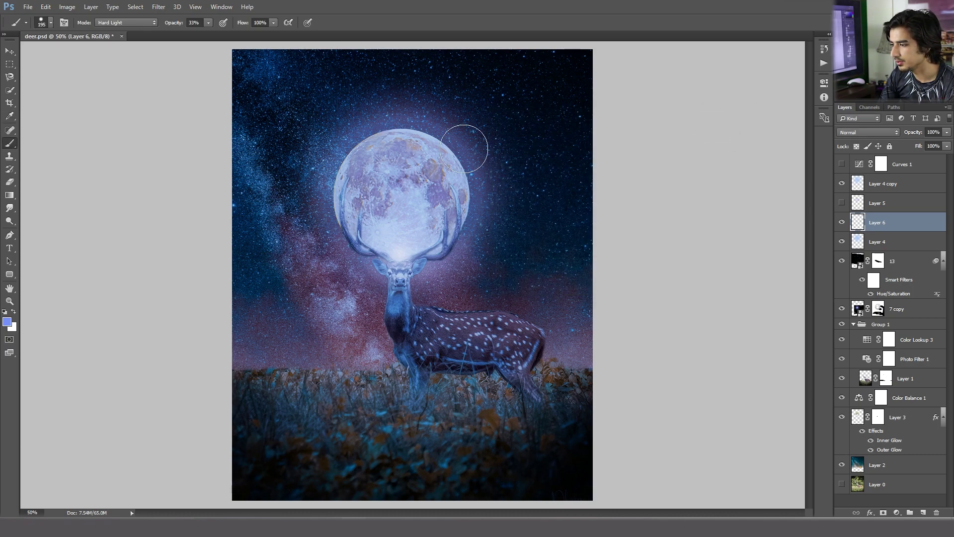
{"action": "mouse_move", "coordinate": [404, 171]}
{"action": "left_mouse_down"}
{"action": "mouse_move", "coordinate": [414, 219]}
{"action": "mouse_move", "coordinate": [366, 203]}
{"action": "mouse_move", "coordinate": [414, 233]}
{"action": "mouse_move", "coordinate": [410, 177]}
{"action": "mouse_move", "coordinate": [378, 209]}
{"action": "mouse_move", "coordinate": [396, 219]}
{"action": "left_mouse_up"}
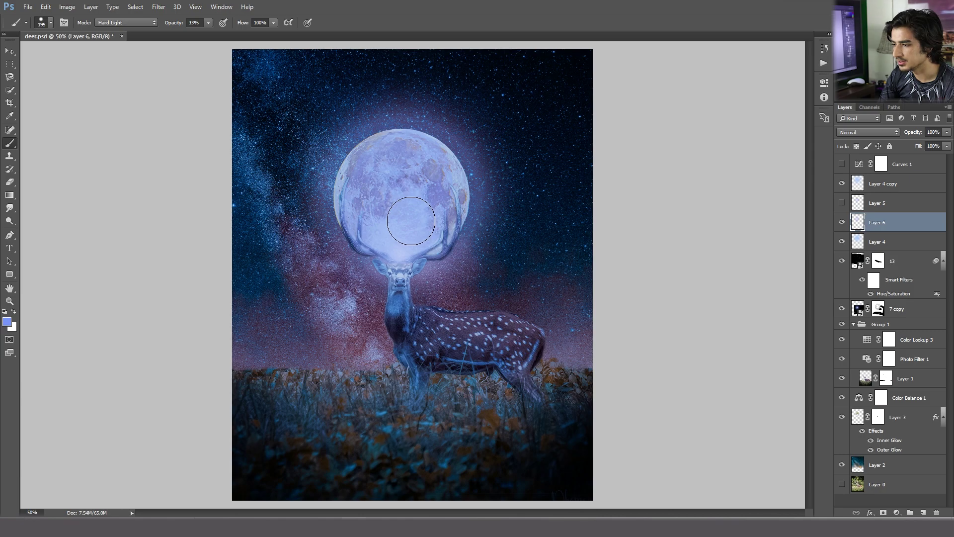
Set the painted Layer 6 to Hard Light blending and try out its opacity, ending at 100%
{"action": "left_click", "coordinate": [878, 131]}
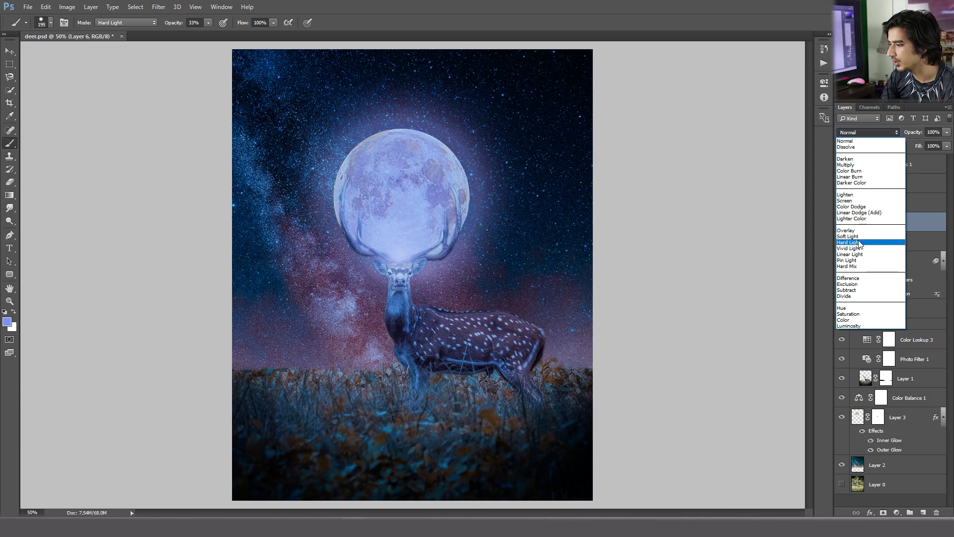
{"action": "left_click", "coordinate": [860, 243]}
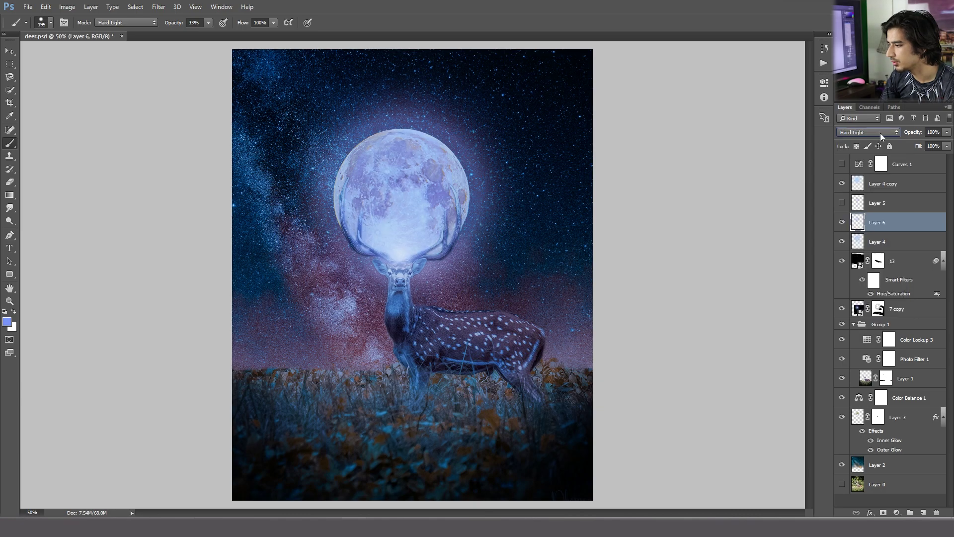
{"action": "left_click", "coordinate": [947, 132]}
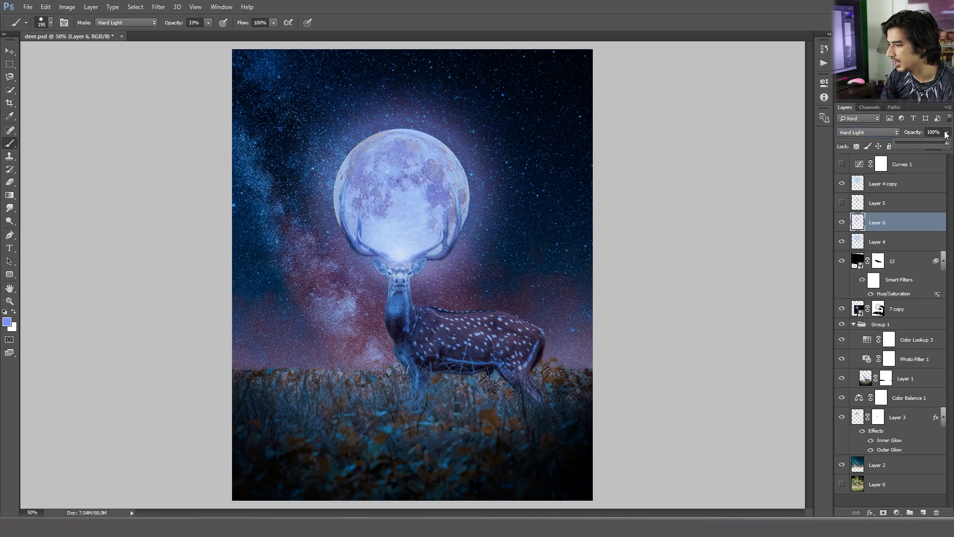
{"action": "left_click_drag", "start_coordinate": [917, 141], "coordinate": [953, 146]}
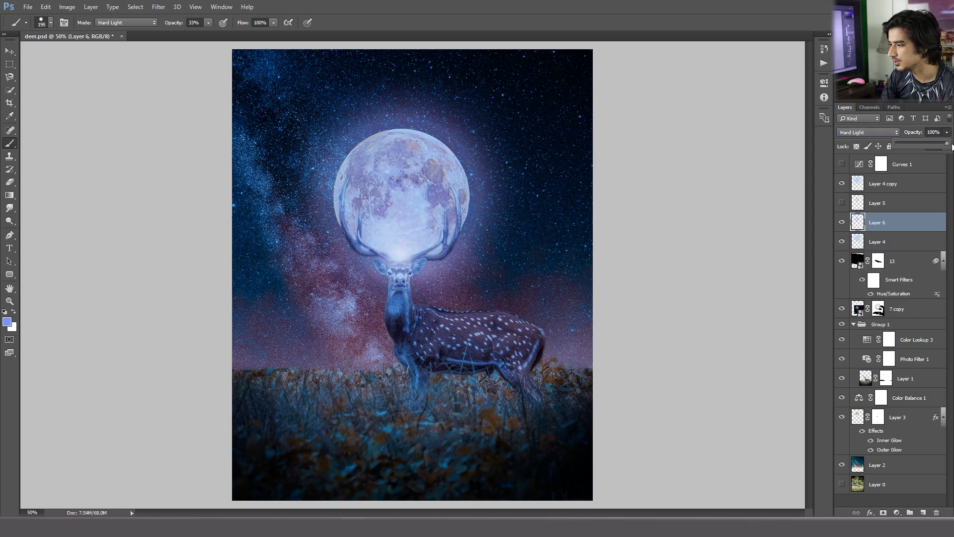
Delete the unneeded Layer 6 and Layer 5
{"action": "left_click", "coordinate": [842, 222]}
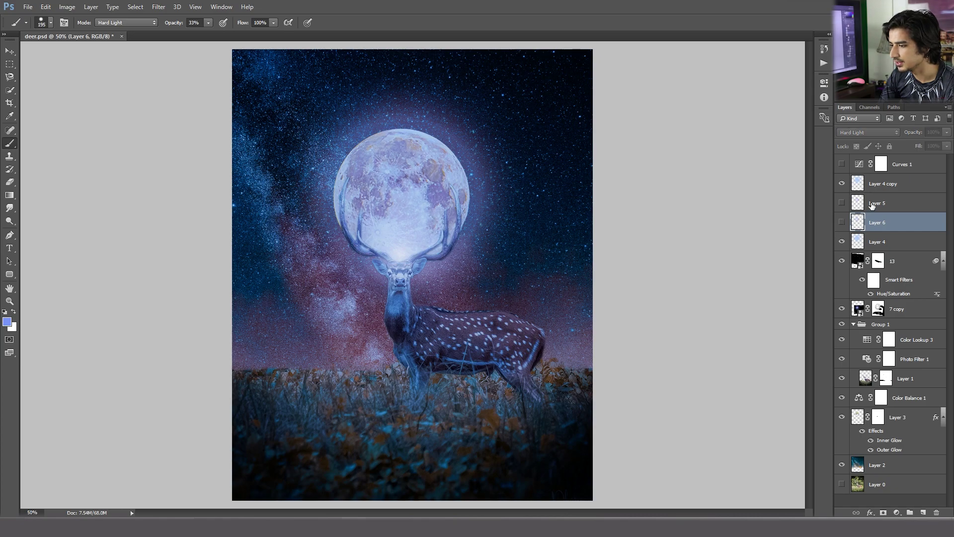
{"action": "left_click", "coordinate": [872, 204]}
{"action": "key", "text": "Delete"}
{"action": "key", "text": "Delete"}
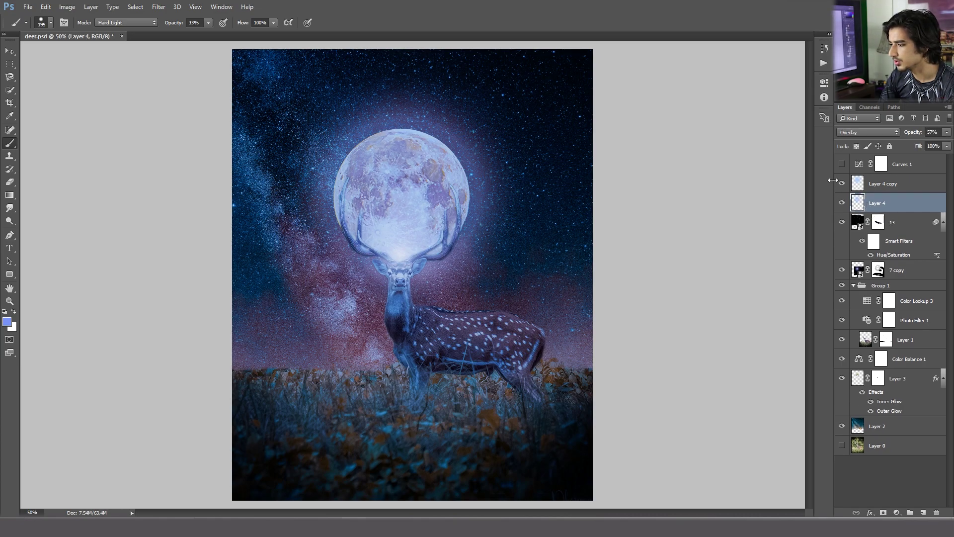
Show the Curves 1 adjustment layer and open its curve settings
{"action": "left_click", "coordinate": [842, 184]}
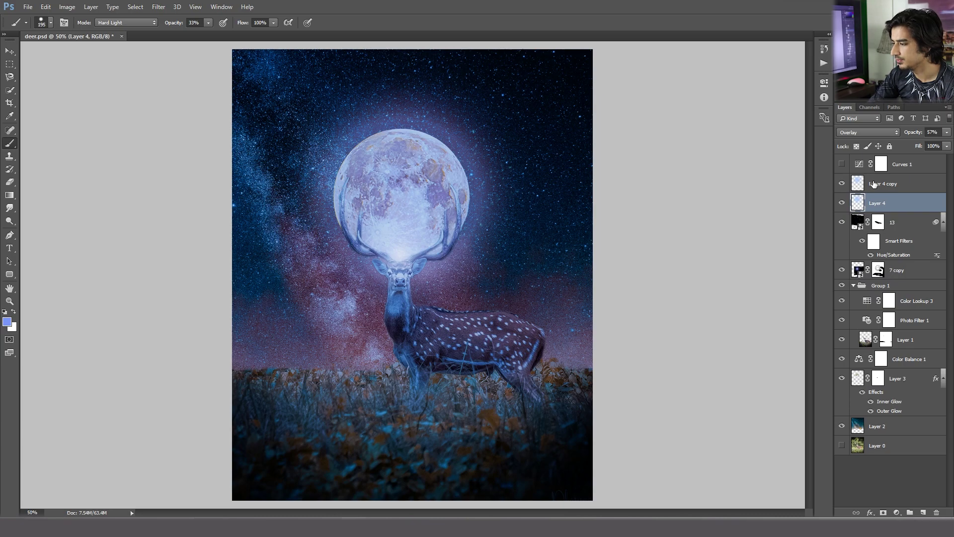
{"action": "left_click", "coordinate": [862, 164]}
{"action": "left_click", "coordinate": [841, 164]}
{"action": "double_click", "coordinate": [859, 165]}
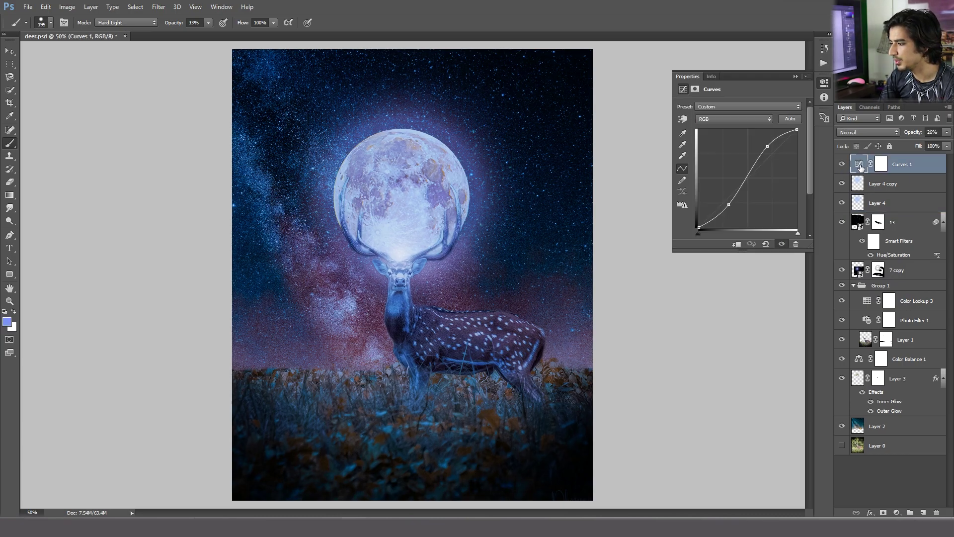
{"action": "left_click", "coordinate": [897, 513]}
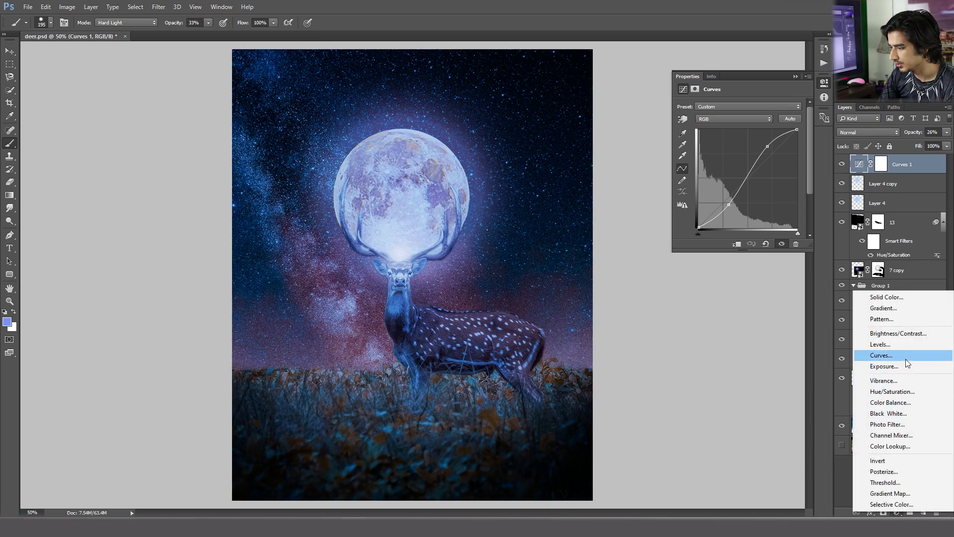
Reshape the Curves 1 RGB curve into a stronger S-curve for more contrast and set the layer's opacity to 29%
{"action": "left_click", "coordinate": [768, 148]}
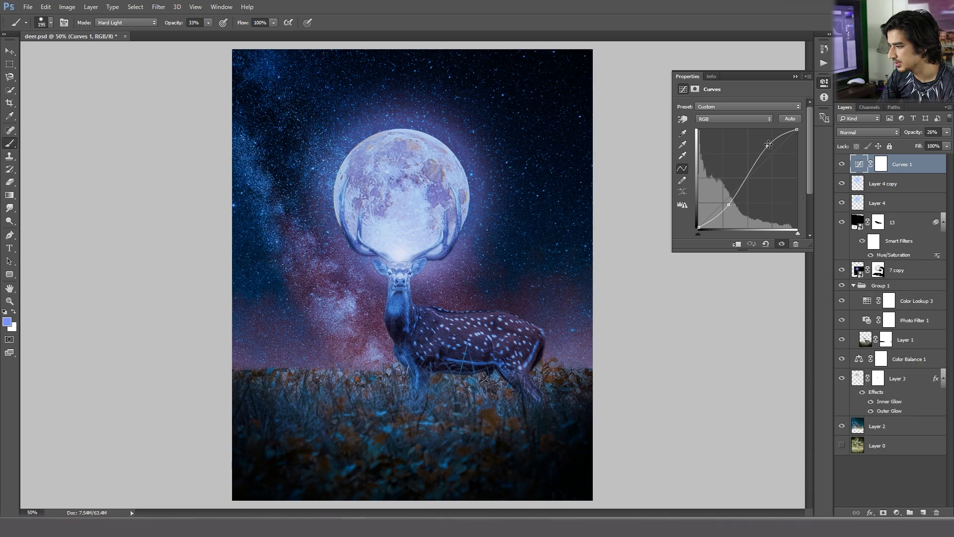
{"action": "left_click_drag", "start_coordinate": [768, 147], "coordinate": [774, 150]}
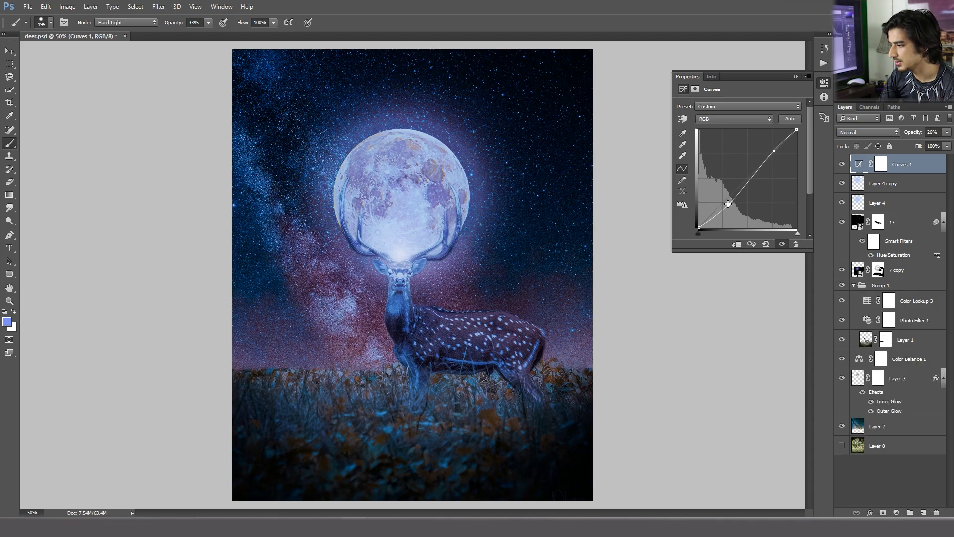
{"action": "left_click_drag", "start_coordinate": [729, 204], "coordinate": [726, 201]}
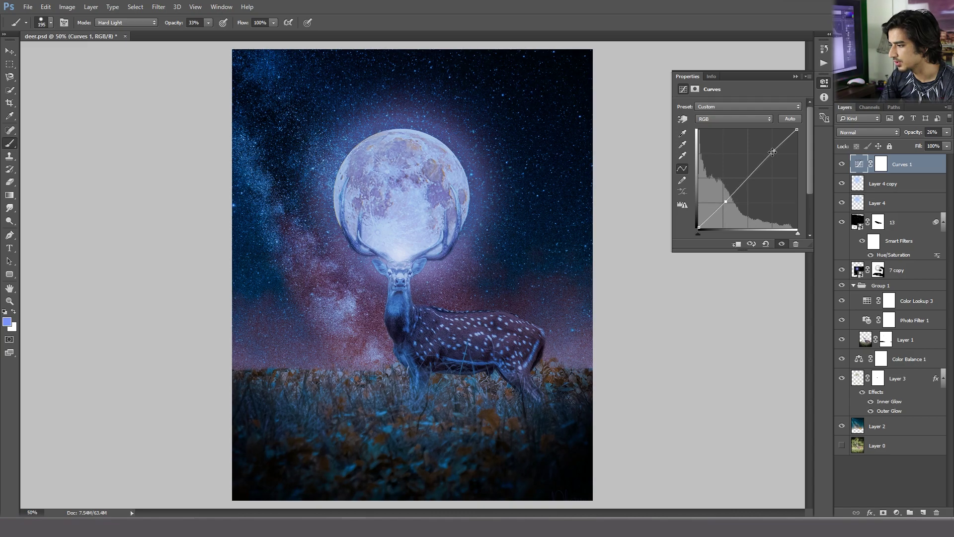
{"action": "left_click_drag", "start_coordinate": [773, 152], "coordinate": [768, 145]}
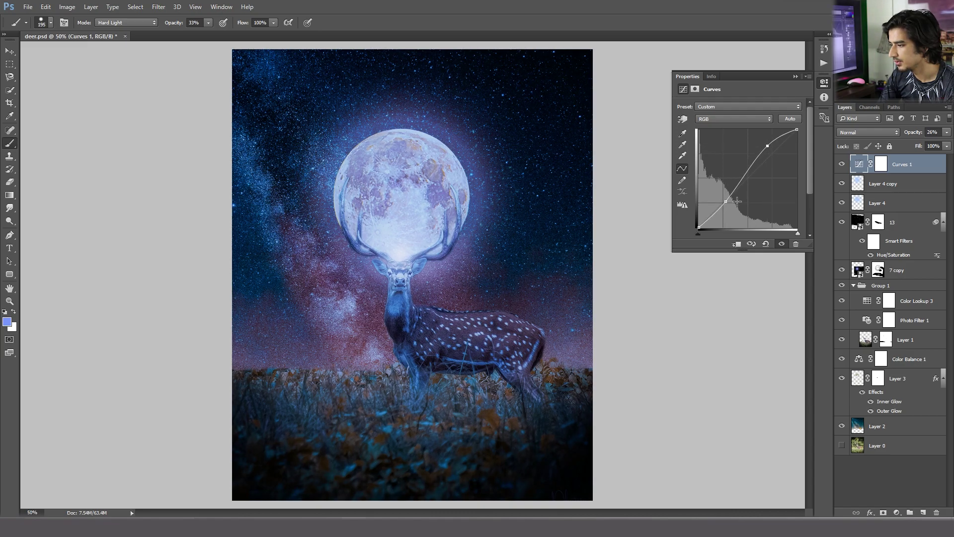
{"action": "left_click_drag", "start_coordinate": [727, 204], "coordinate": [731, 206]}
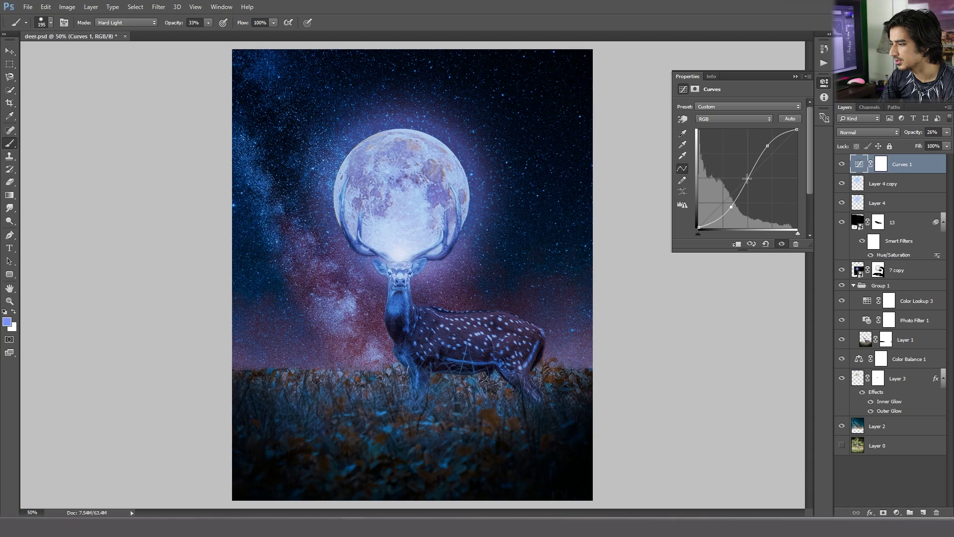
{"action": "left_click", "coordinate": [794, 76]}
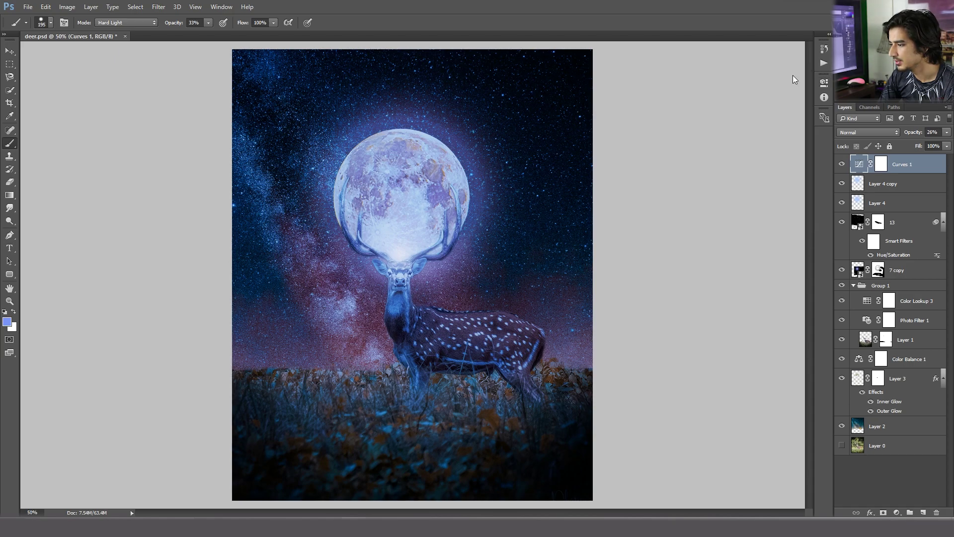
{"action": "left_click", "coordinate": [947, 132]}
{"action": "mouse_move", "coordinate": [912, 143]}
{"action": "left_mouse_down"}
{"action": "mouse_move", "coordinate": [940, 143]}
{"action": "mouse_move", "coordinate": [900, 143]}
{"action": "mouse_move", "coordinate": [914, 142]}
{"action": "left_mouse_up"}
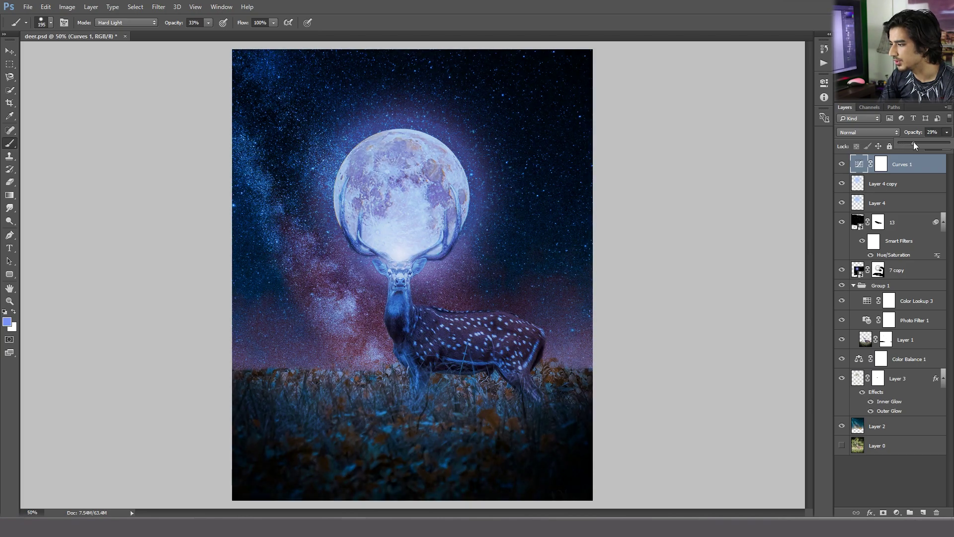
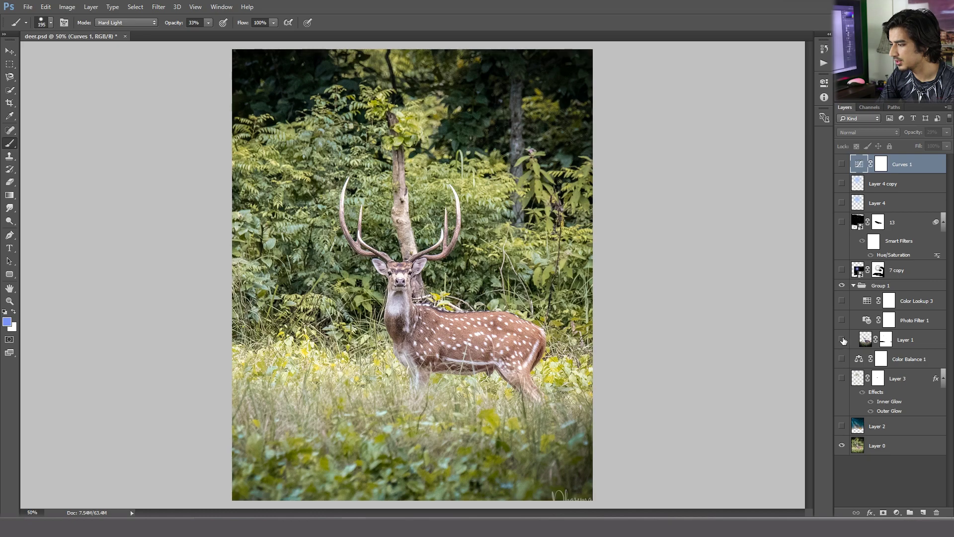
Hide the original photo on Layer 0 and show the deer cutout Layer 1 over the starry sky Layer 2
{"action": "left_click", "coordinate": [842, 446]}
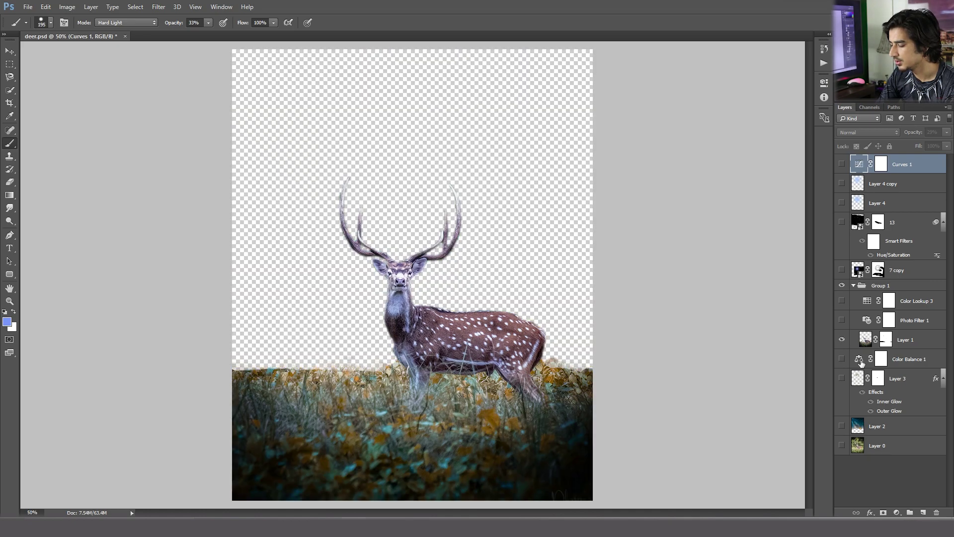
{"action": "left_click", "coordinate": [866, 340]}
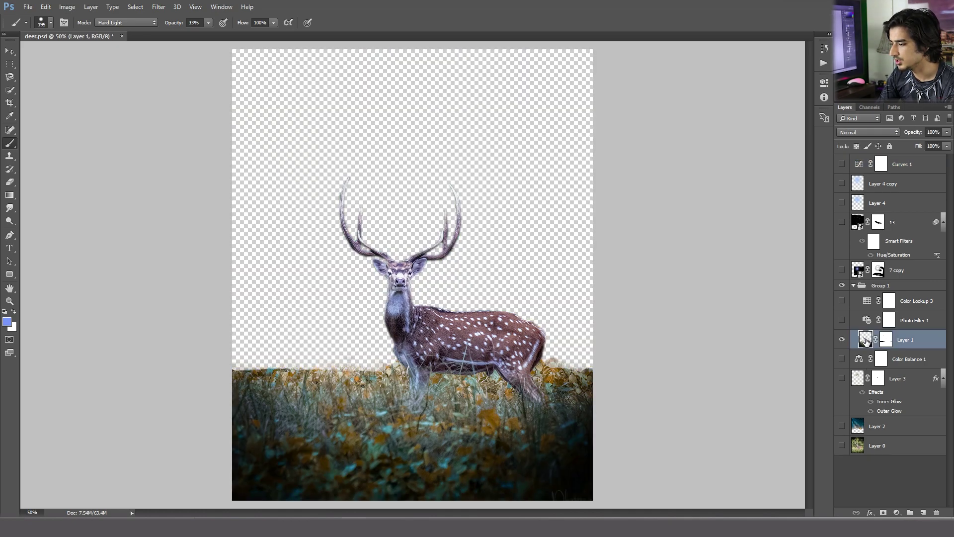
{"action": "left_click", "coordinate": [841, 427]}
{"action": "left_click", "coordinate": [858, 429]}
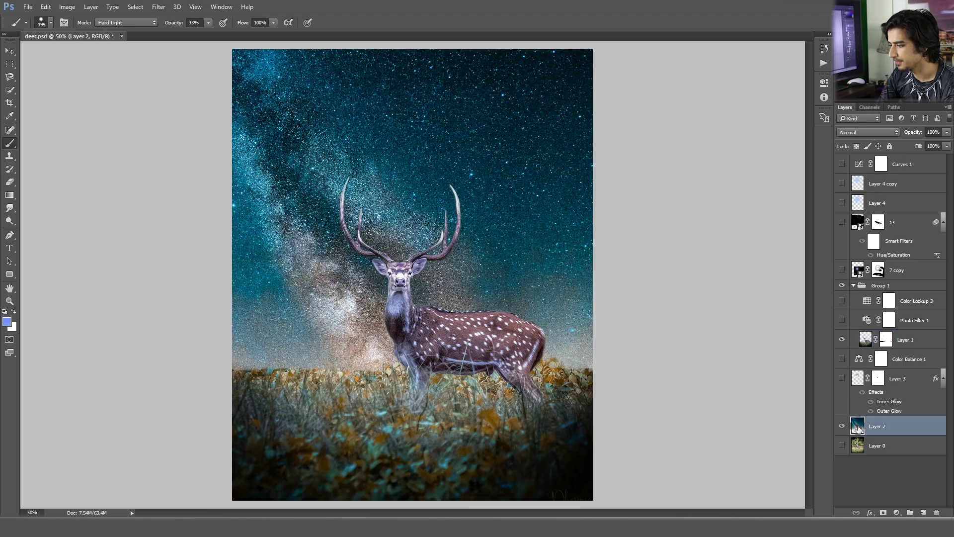
Show the moon on Layer 3 together with the Color Balance 1, Photo Filter 1 and Color Lookup 3 adjustments
{"action": "left_click", "coordinate": [841, 379]}
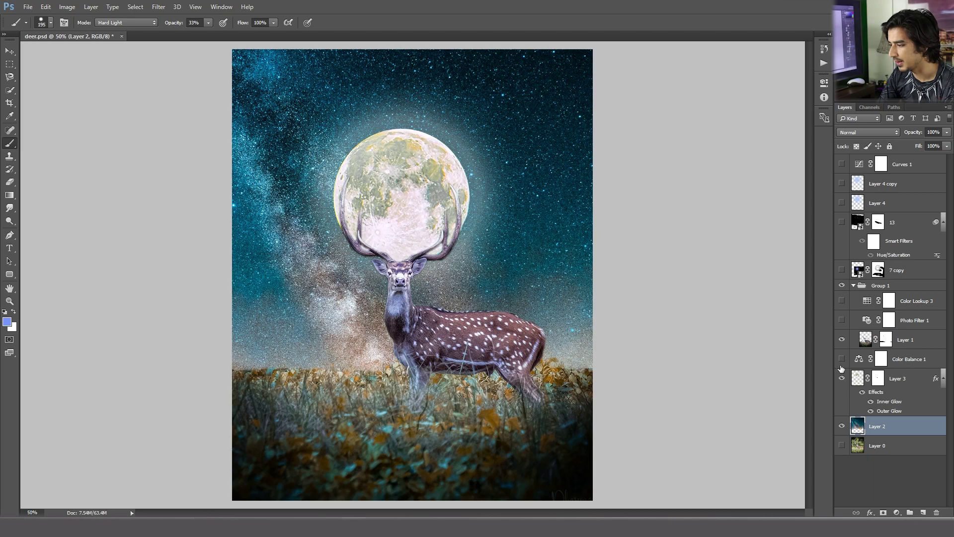
{"action": "left_click", "coordinate": [841, 359]}
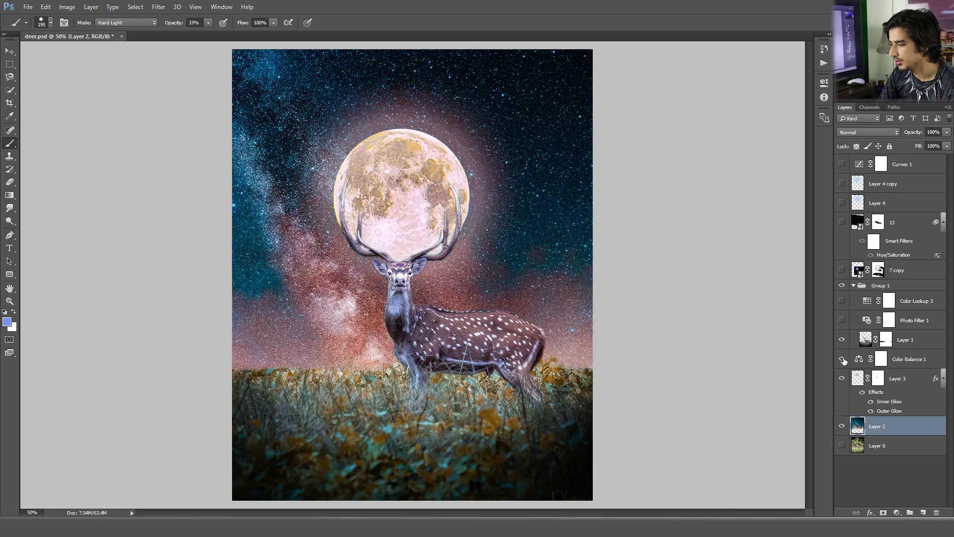
{"action": "left_click", "coordinate": [841, 321]}
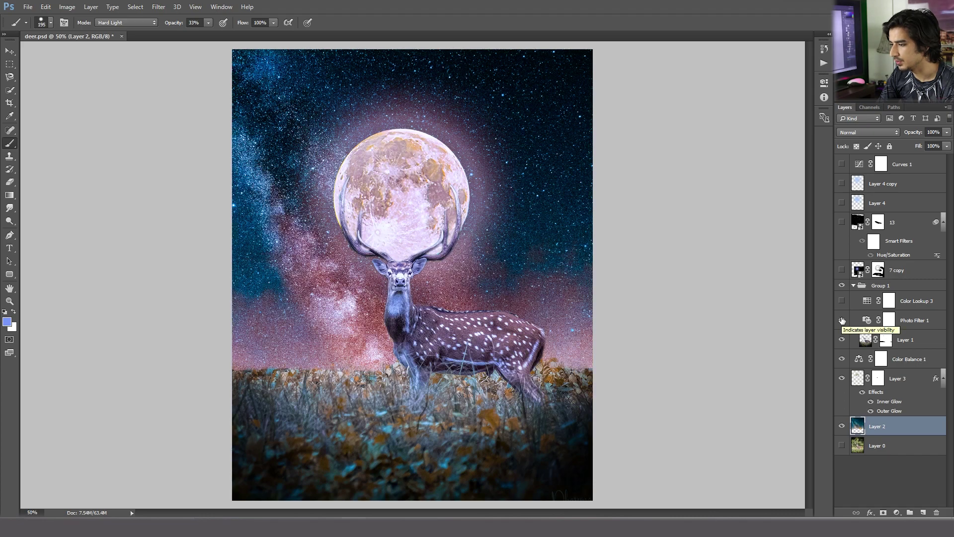
{"action": "left_click", "coordinate": [842, 302]}
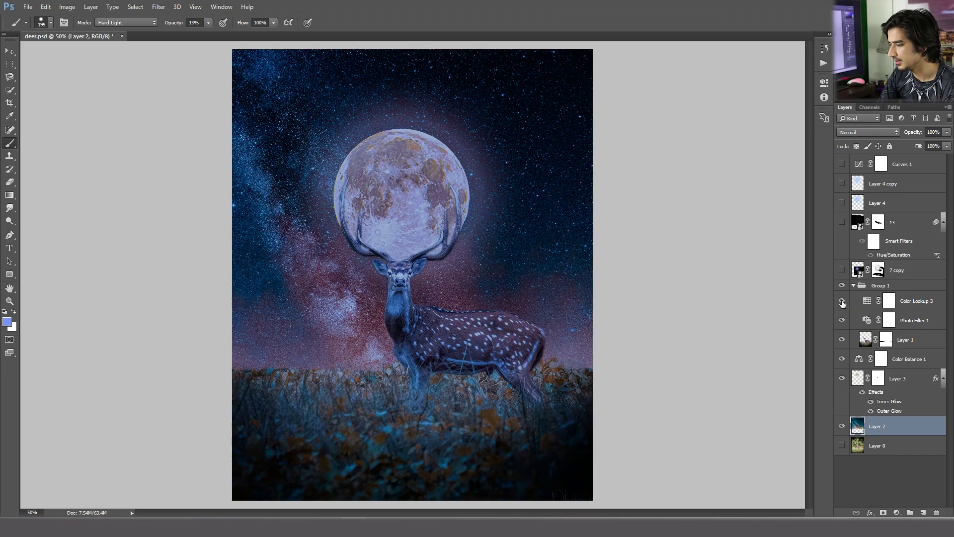
Show the light layers 7 copy and 13, the glow layers Layer 4 and Layer 4 copy, and Curves 1
{"action": "left_click", "coordinate": [842, 271]}
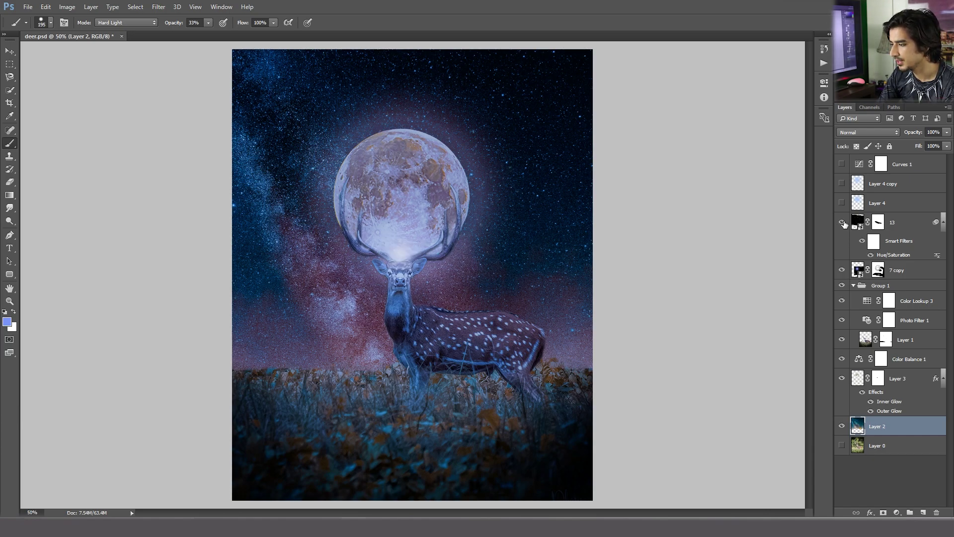
{"action": "left_click", "coordinate": [842, 204]}
{"action": "left_click", "coordinate": [842, 184]}
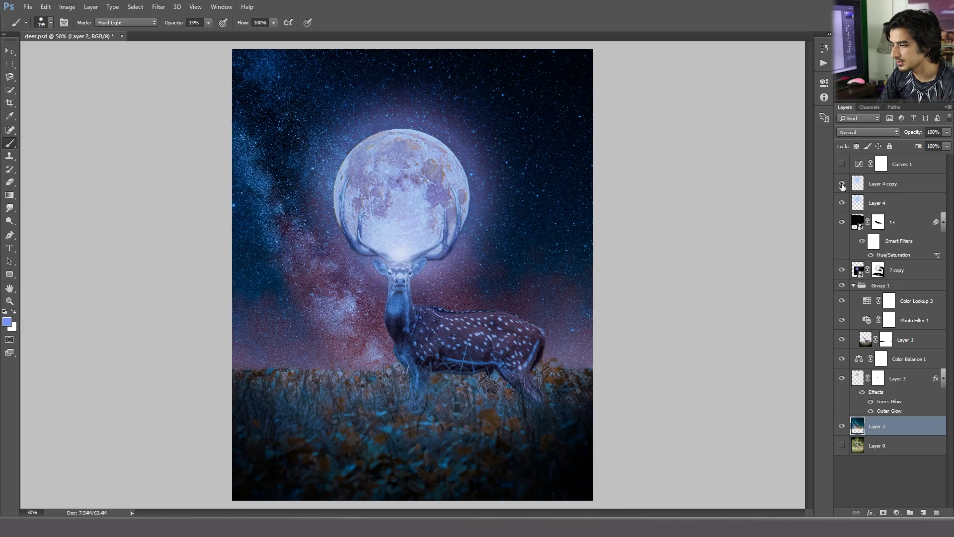
{"action": "left_click", "coordinate": [843, 165]}
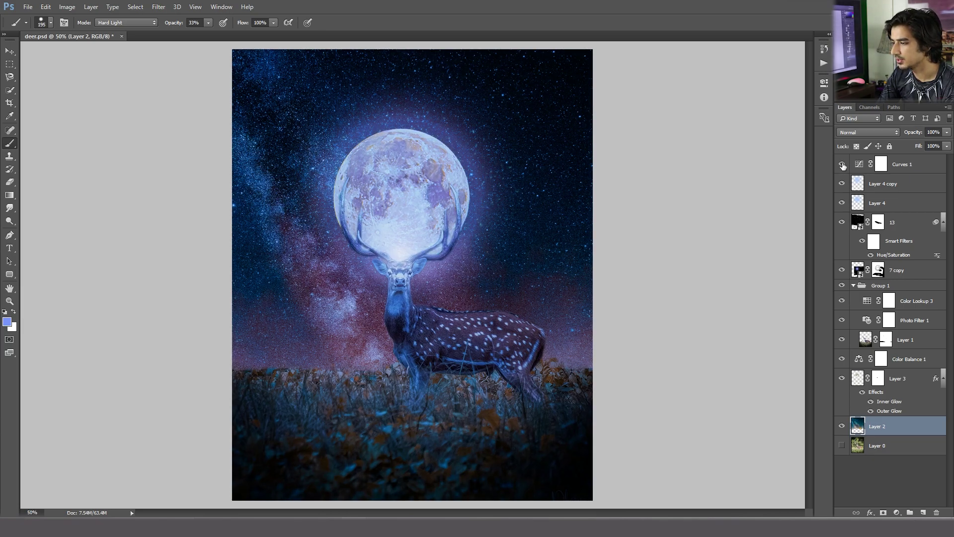
Crop the canvas by choosing the 1:1 (Square) ratio, switching it to 4:5 (8:10) and applying the crop
{"action": "left_click", "coordinate": [10, 102]}
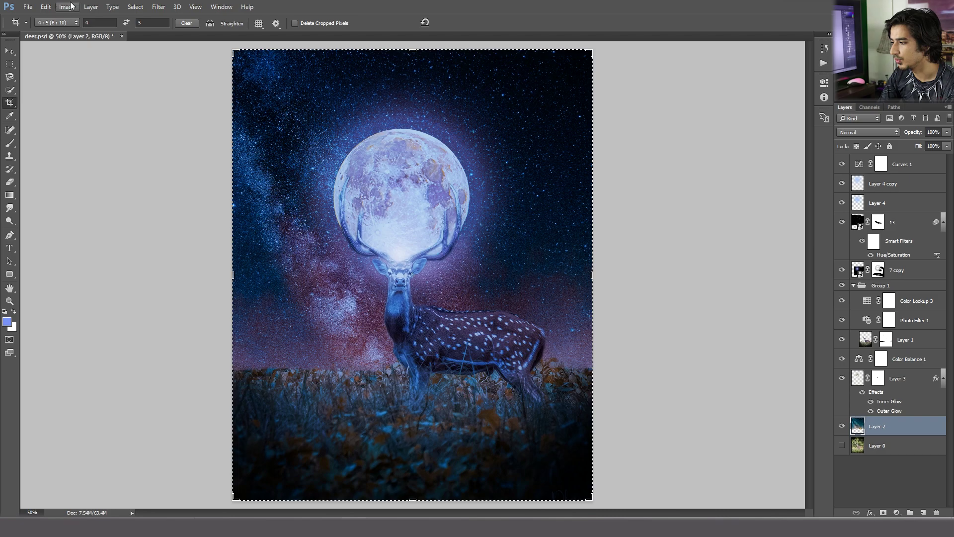
{"action": "left_click", "coordinate": [72, 23]}
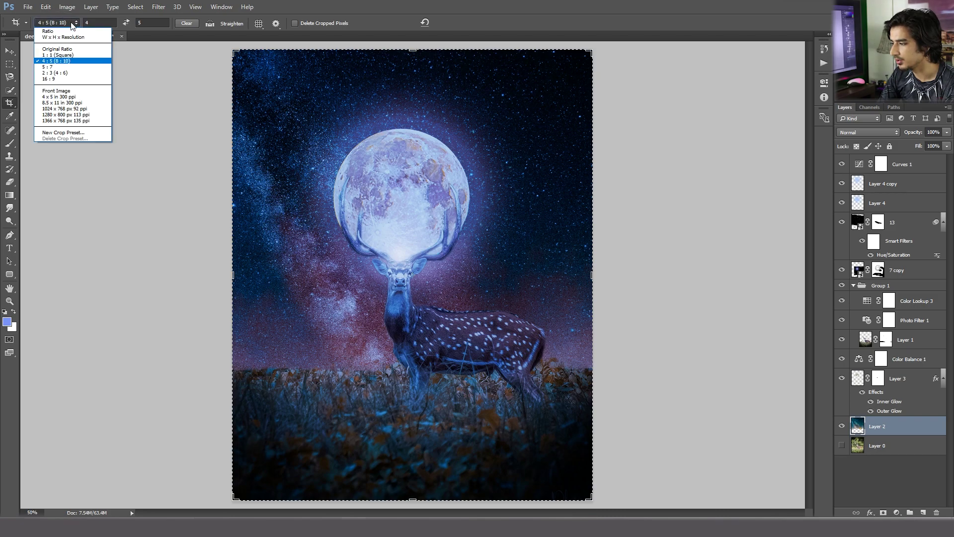
{"action": "left_click", "coordinate": [65, 55]}
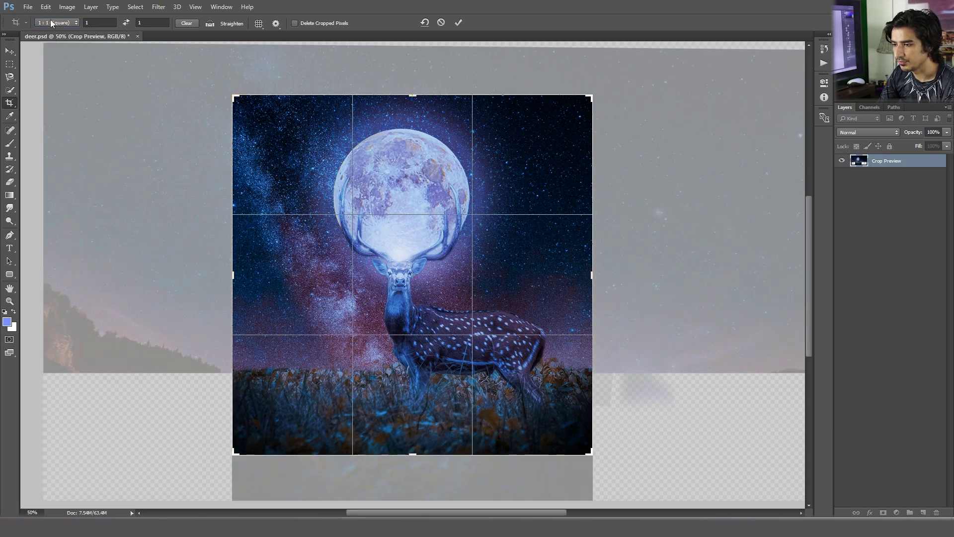
{"action": "left_click", "coordinate": [50, 23]}
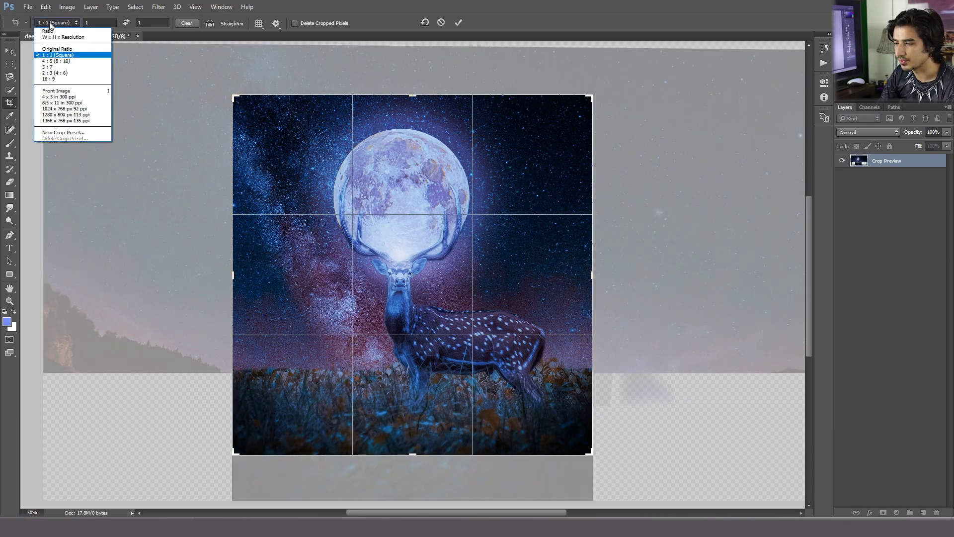
{"action": "left_click", "coordinate": [60, 60]}
{"action": "left_click", "coordinate": [57, 23]}
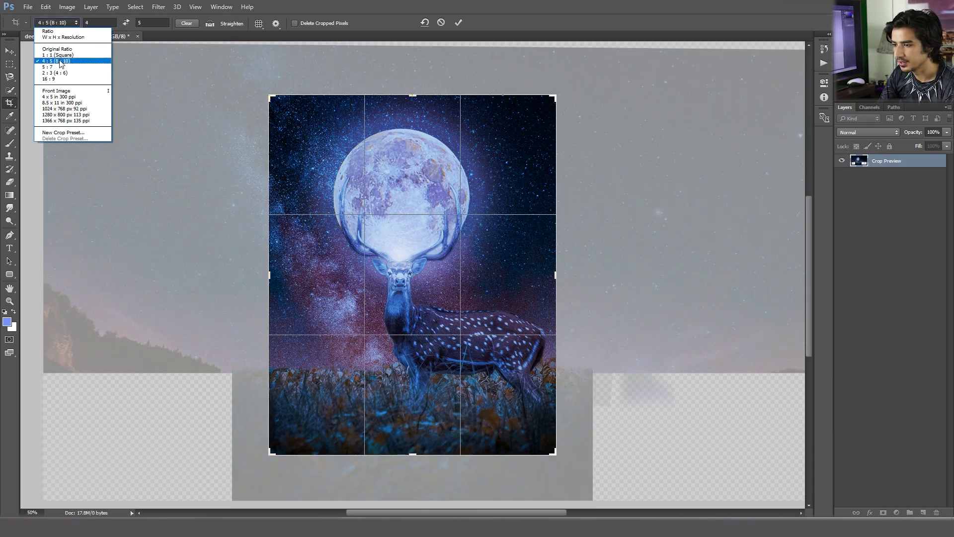
{"action": "left_click", "coordinate": [63, 22]}
{"action": "left_click", "coordinate": [458, 22]}
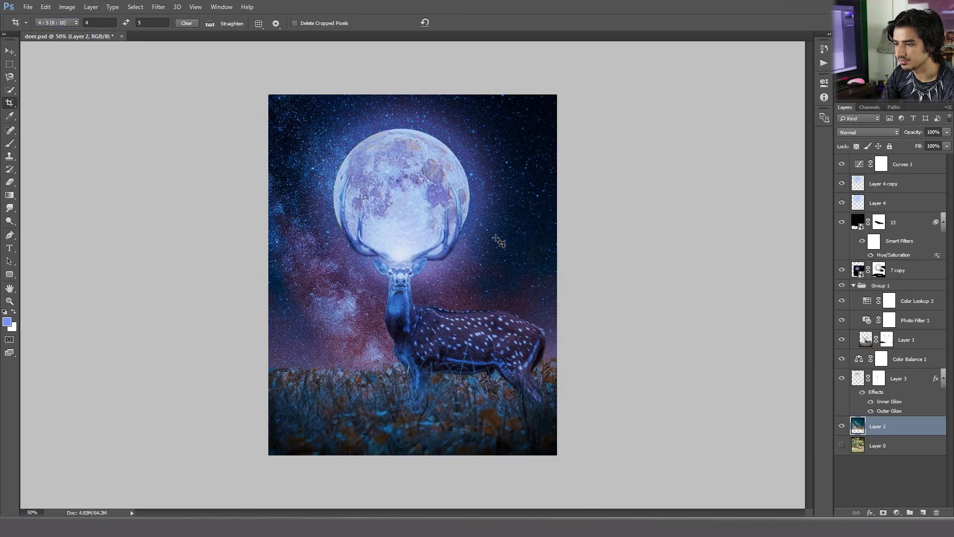